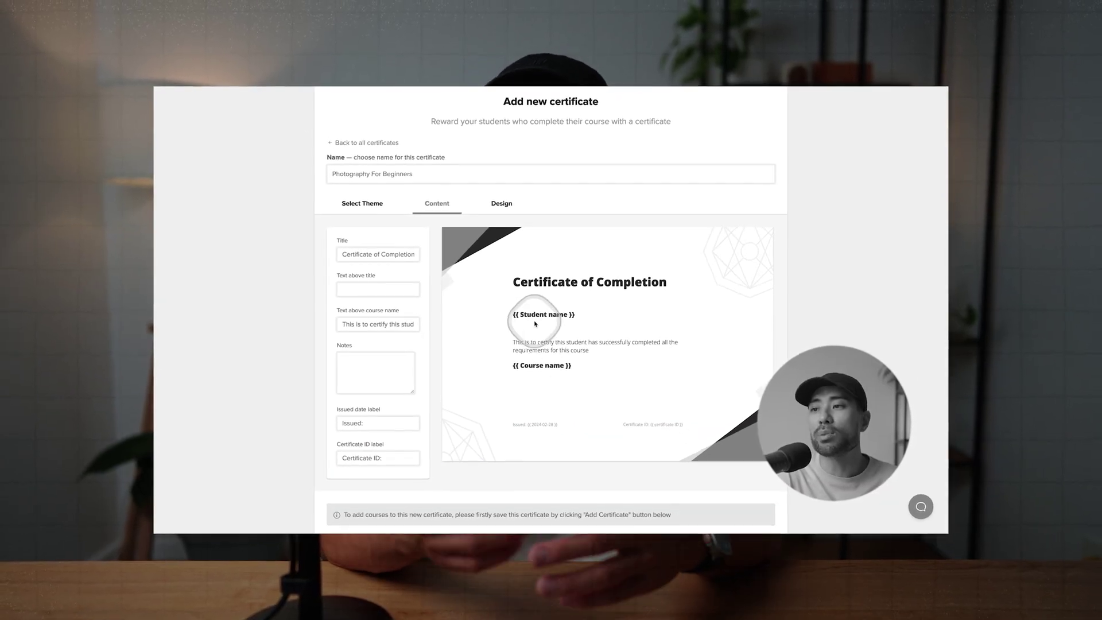
Step: Switch the certificate editor to its Design settings
click(502, 204)
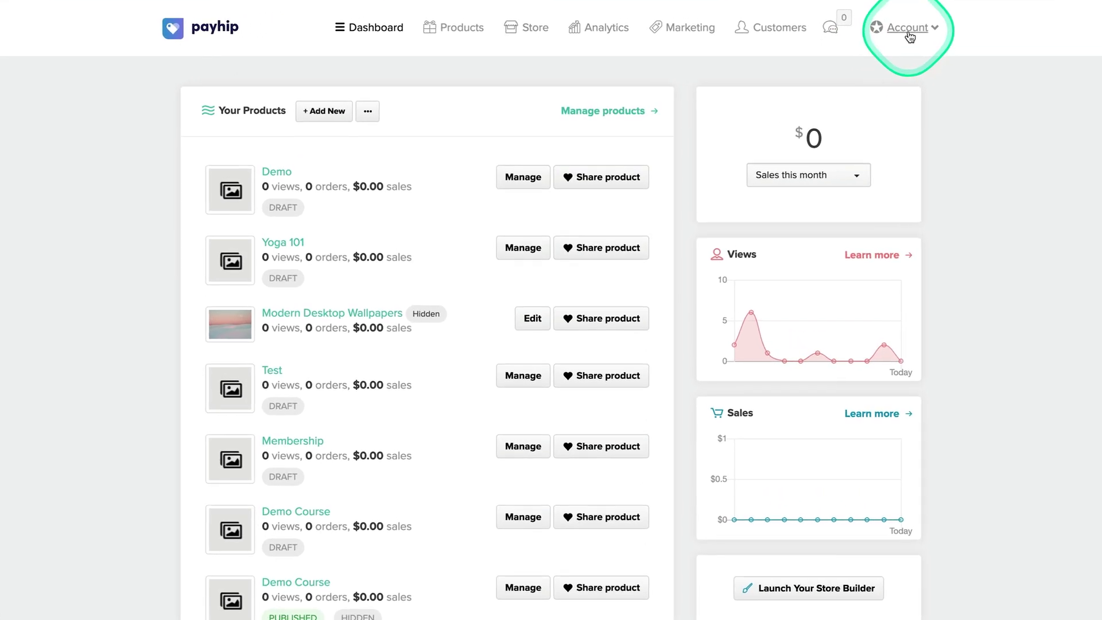
Step: Go to the Payhip account settings page from the account menu
click(909, 34)
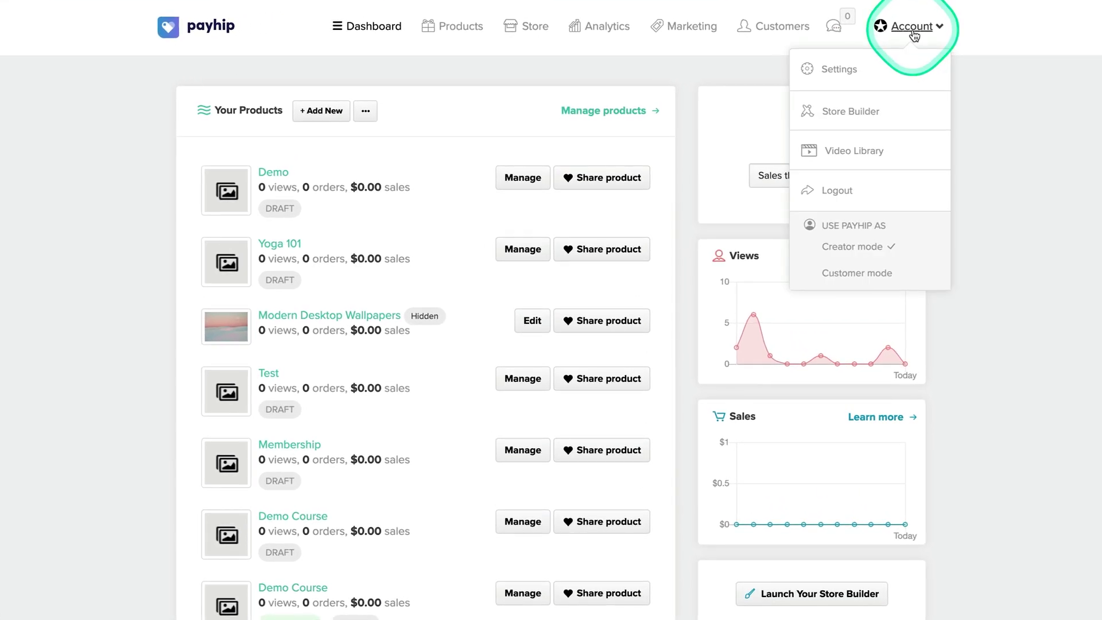
click(827, 72)
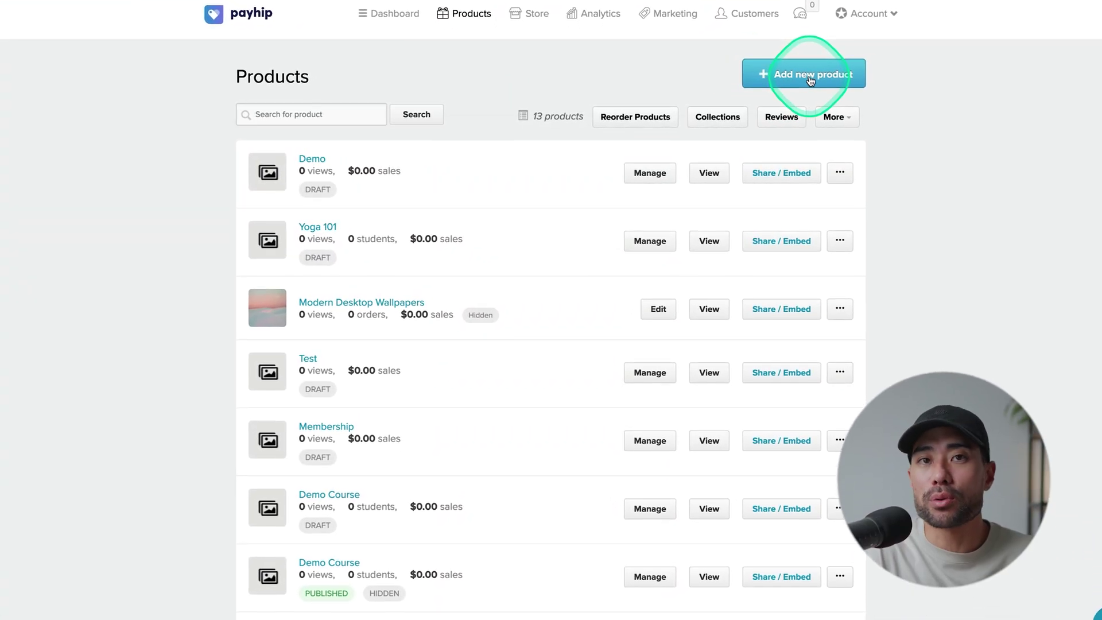
Step: Add a new product and choose the Course type for Photography For Beginners
click(816, 77)
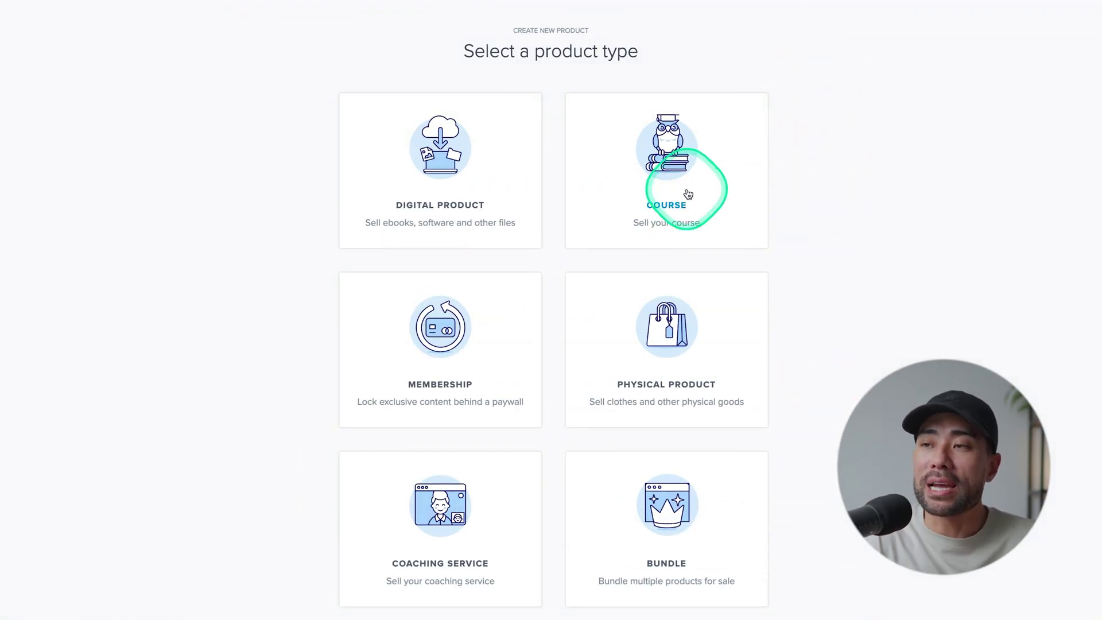
click(669, 162)
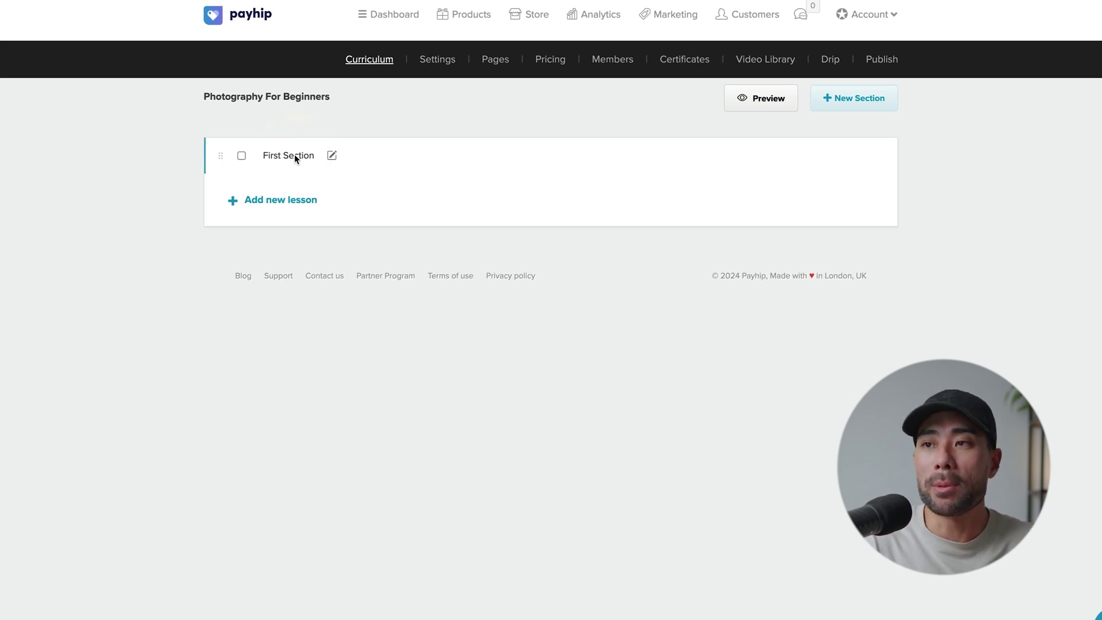
Step: Retitle the First Section heading as Introduction
click(331, 155)
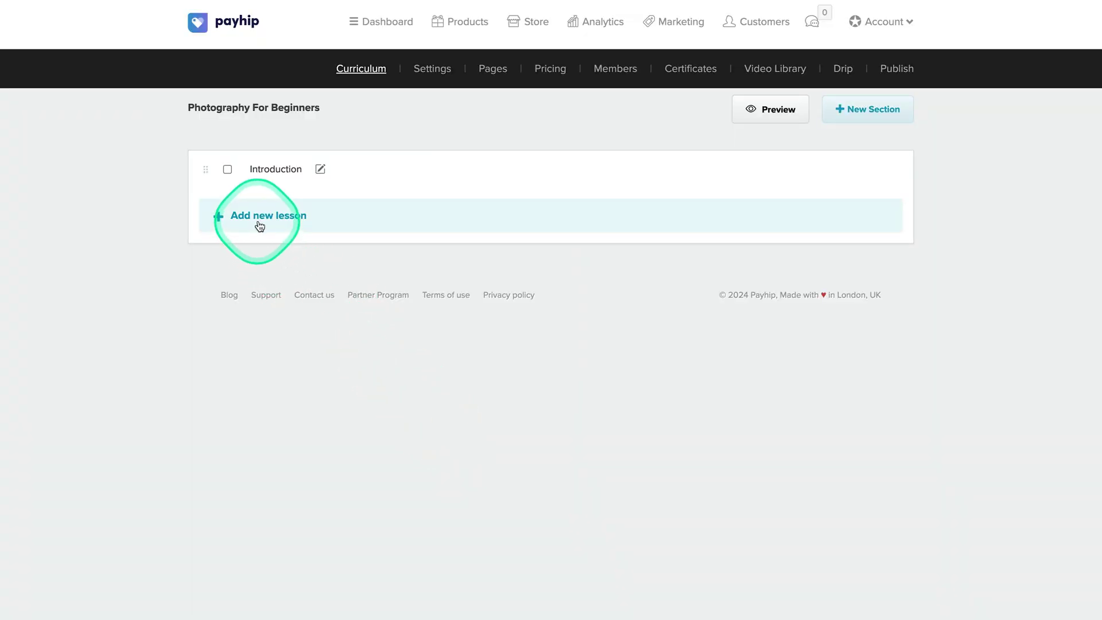
Step: Add lessons titled 'What you'll learn' and 'Who am I?' under Introduction
click(262, 223)
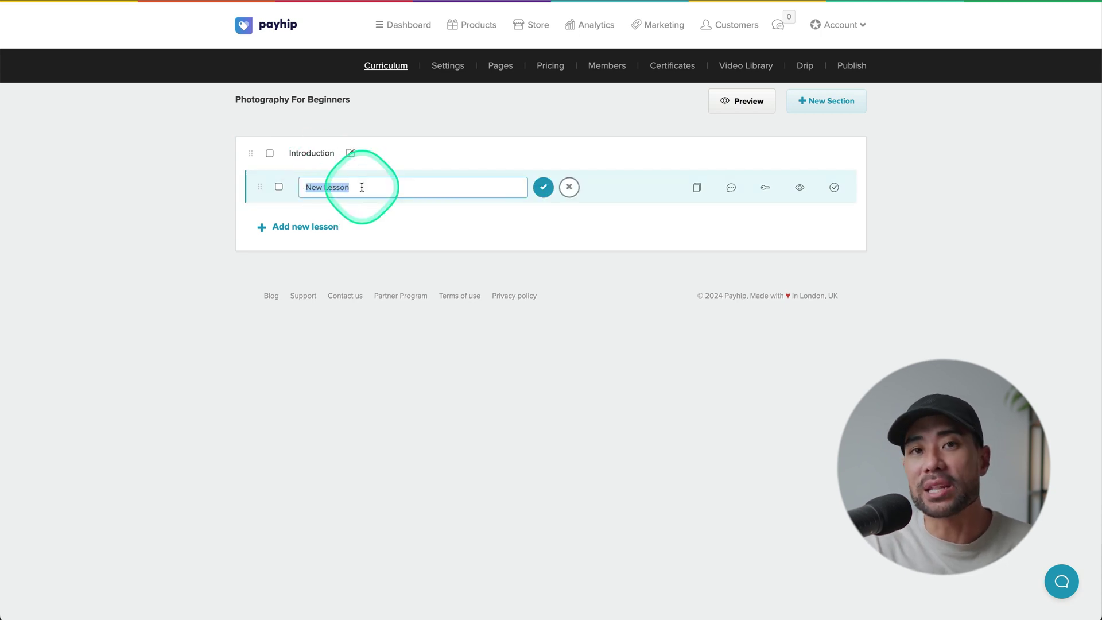
text(What you'll learn)
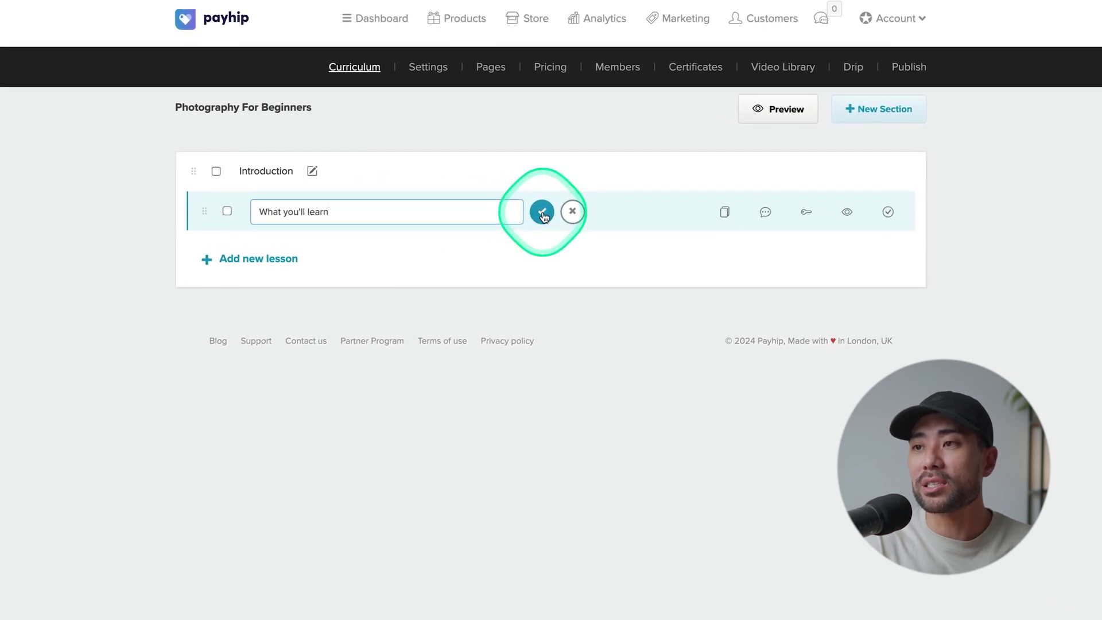
click(542, 213)
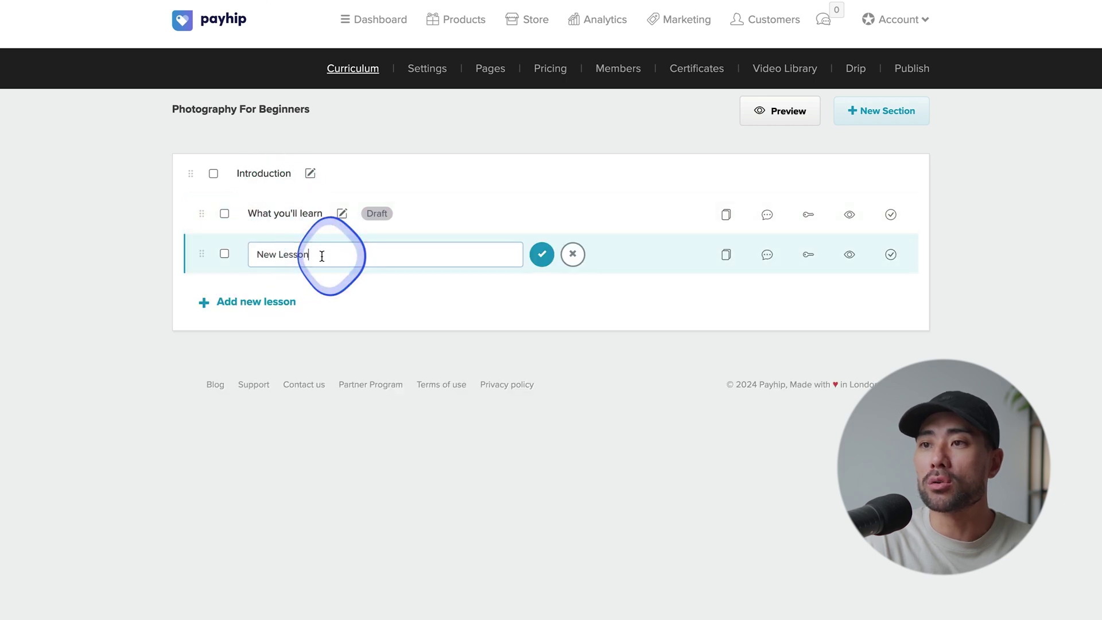
key(ctrl+a)
text(Who am I?)
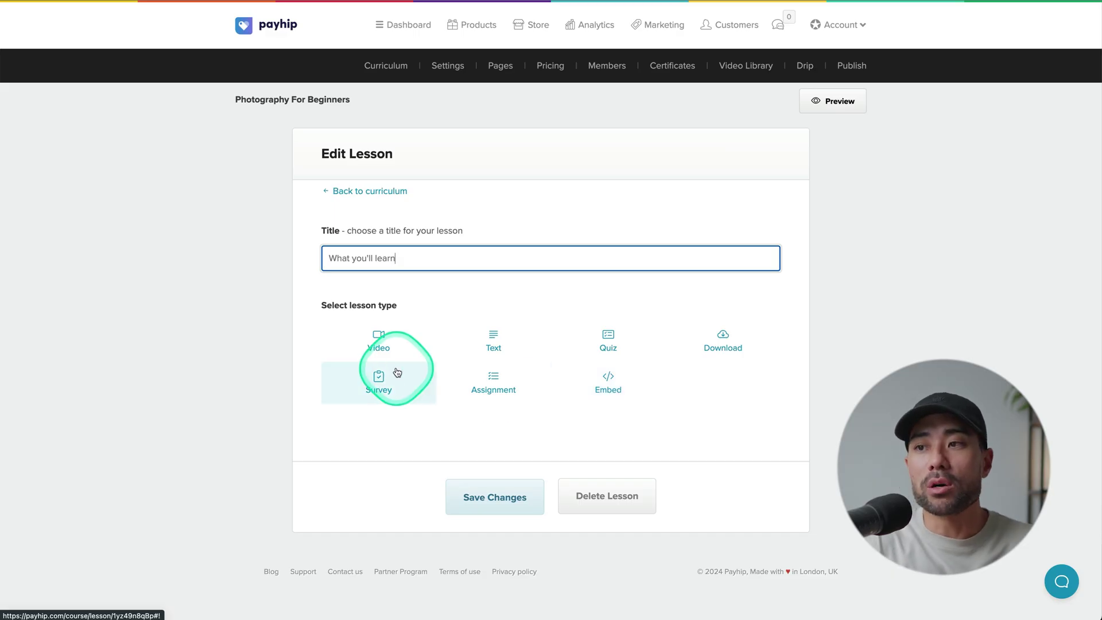
Step: Set the What you'll learn lesson type to Video
click(381, 349)
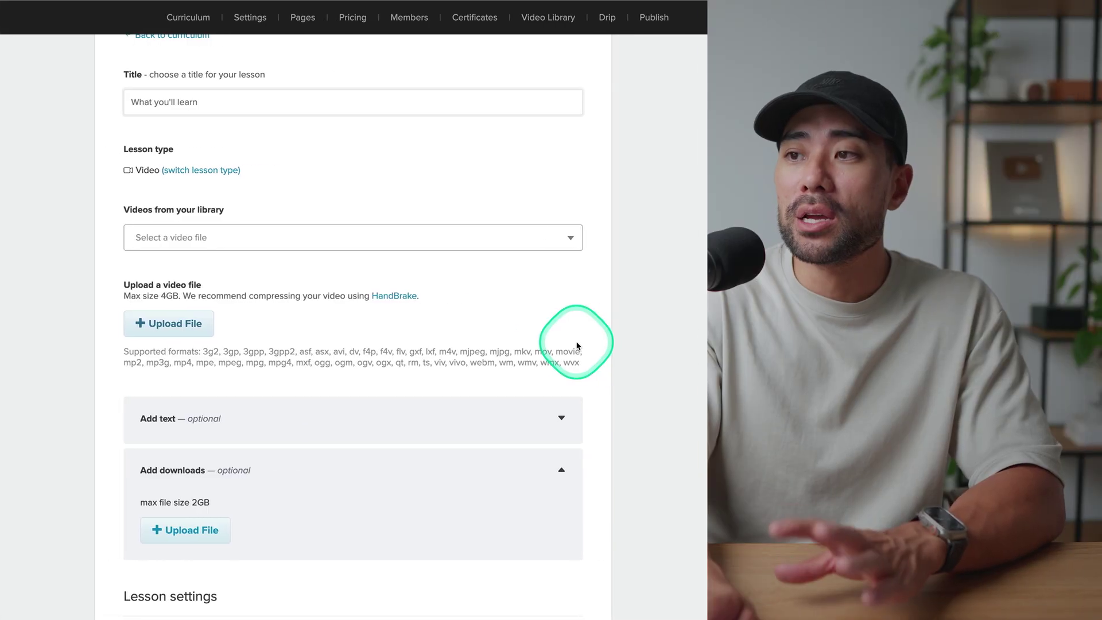
Step: Attempt a video file upload, then switch What you'll learn to a different lesson type
click(167, 324)
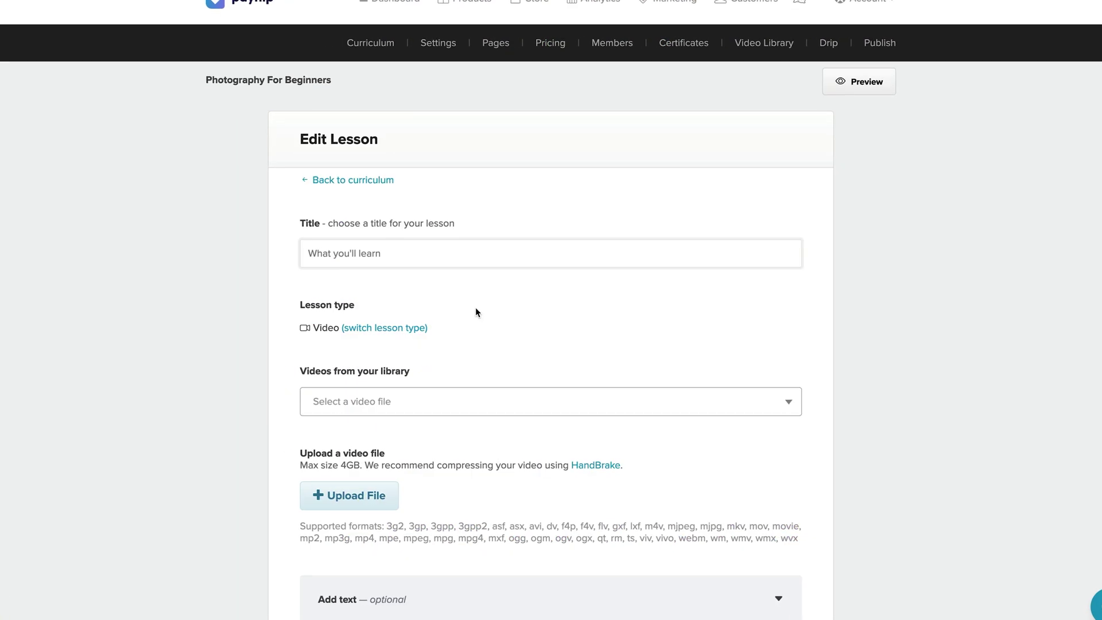
click(407, 328)
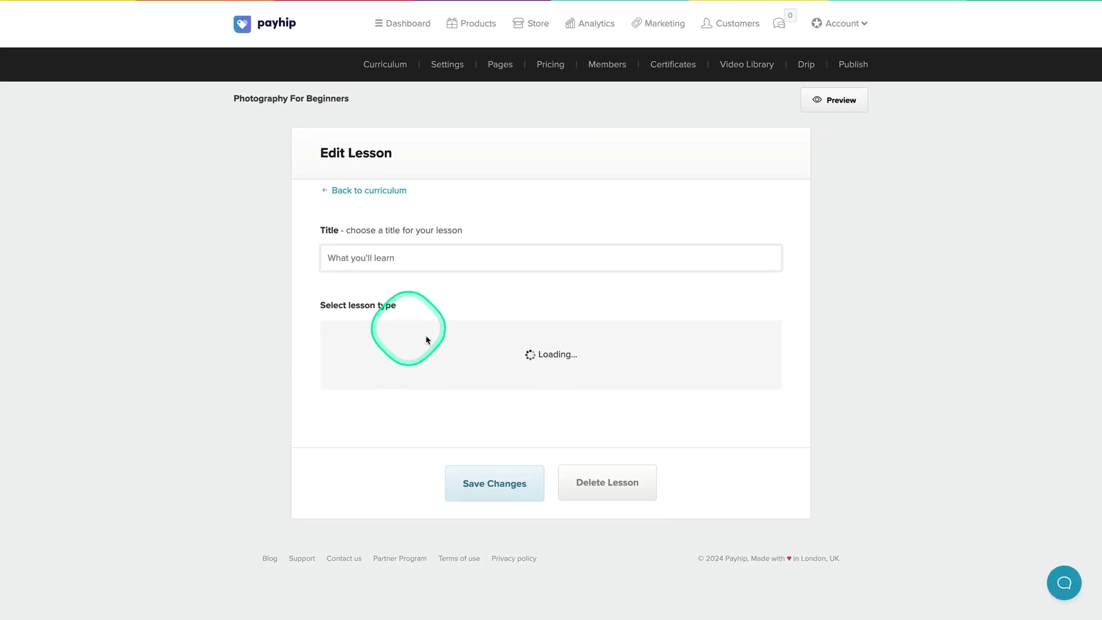
click(537, 385)
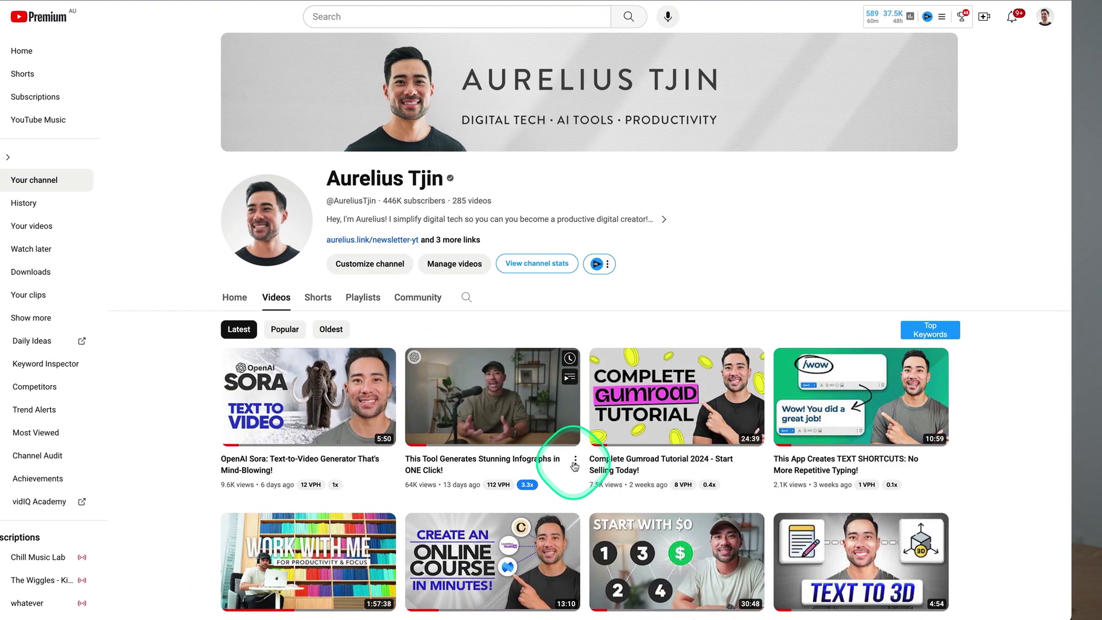
Step: Copy the embed code of YouTube's 'This Tool Generates Stunning Infographs in ONE Click!'
click(576, 464)
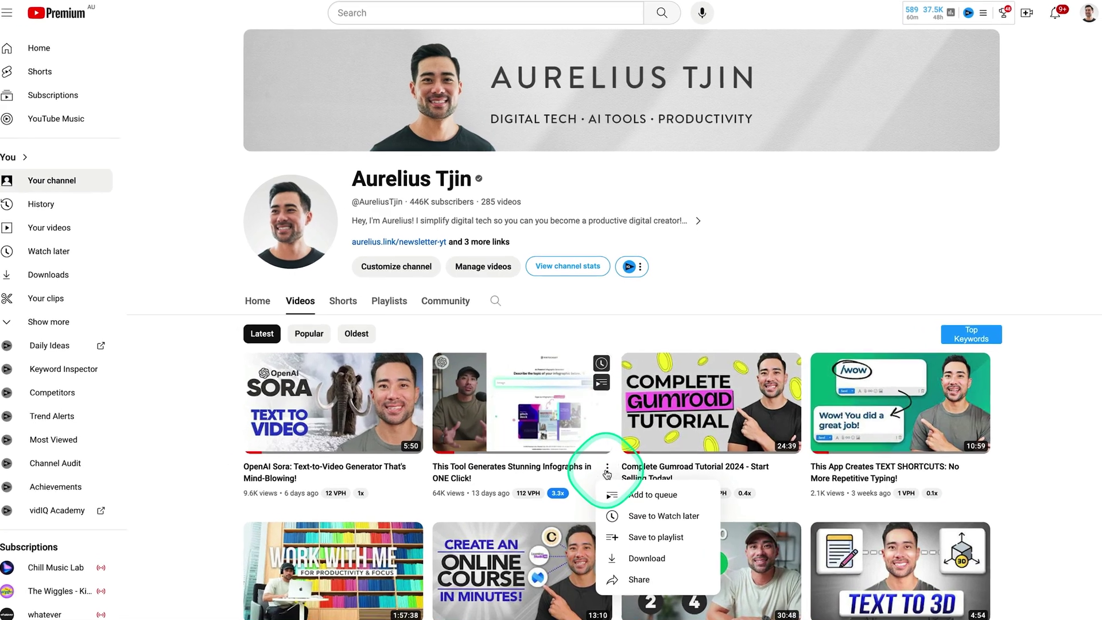
click(638, 579)
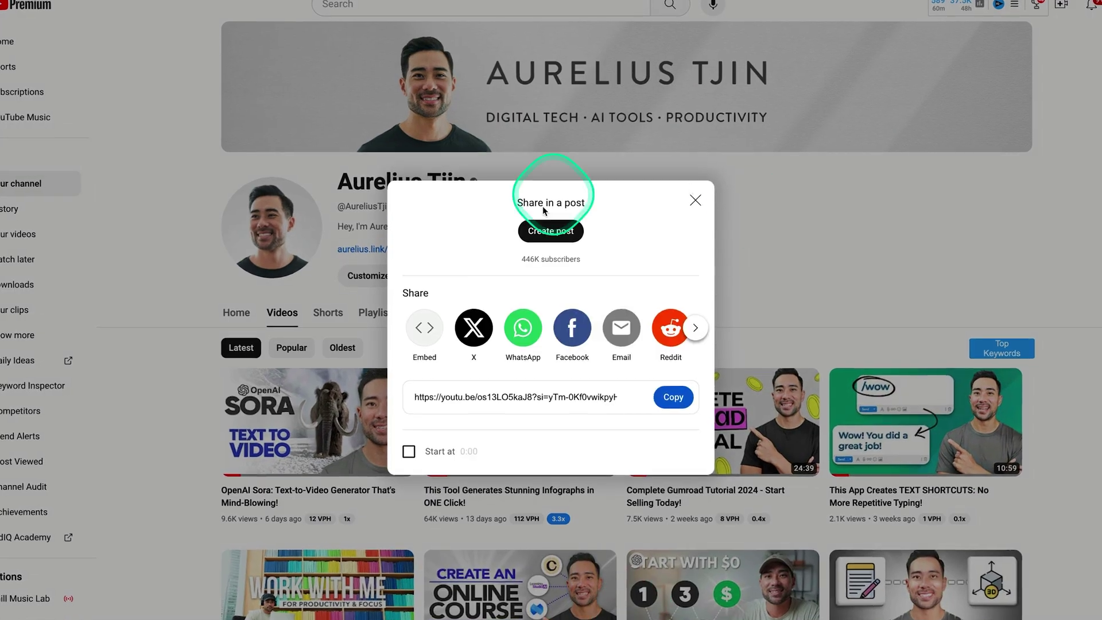
click(423, 327)
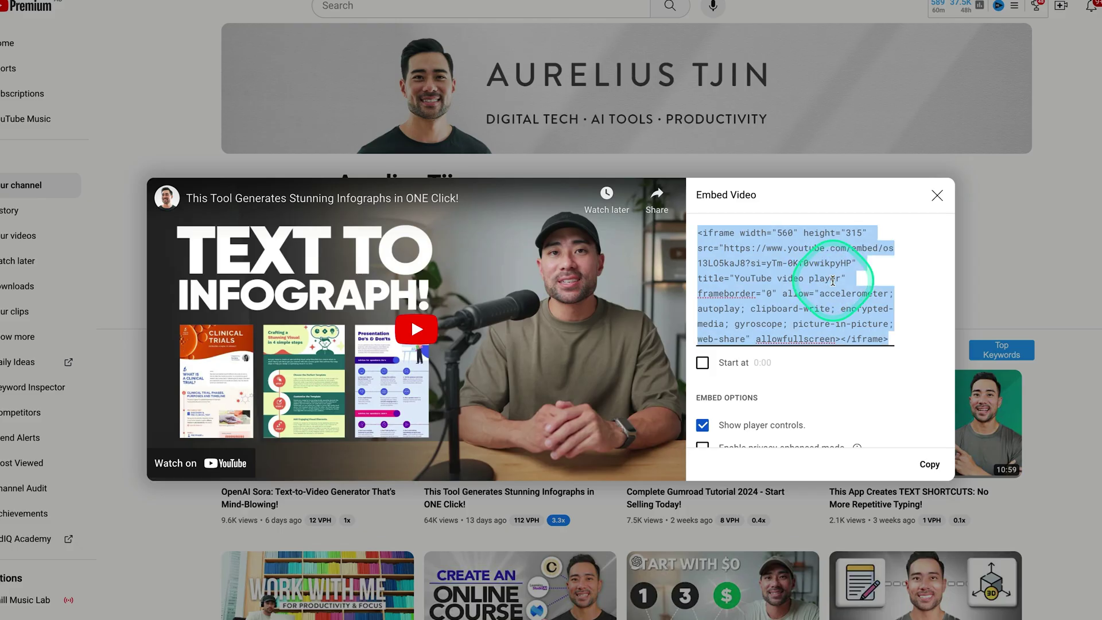
click(937, 198)
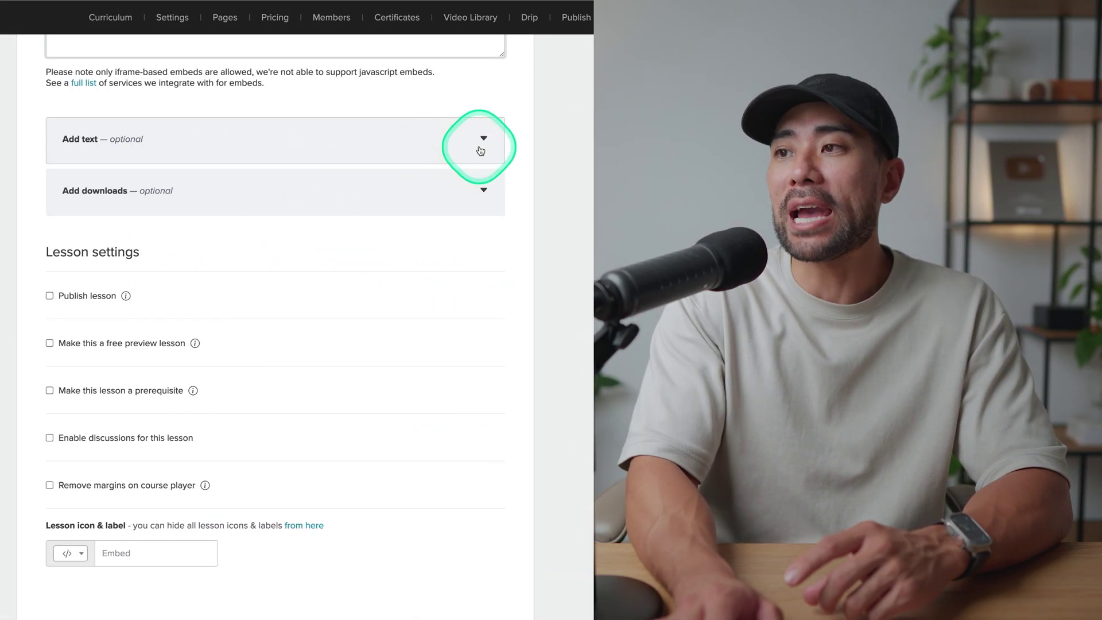
Step: Set the lesson text position, keep the </> embed icon, and save What you'll learn
click(482, 151)
click(356, 248)
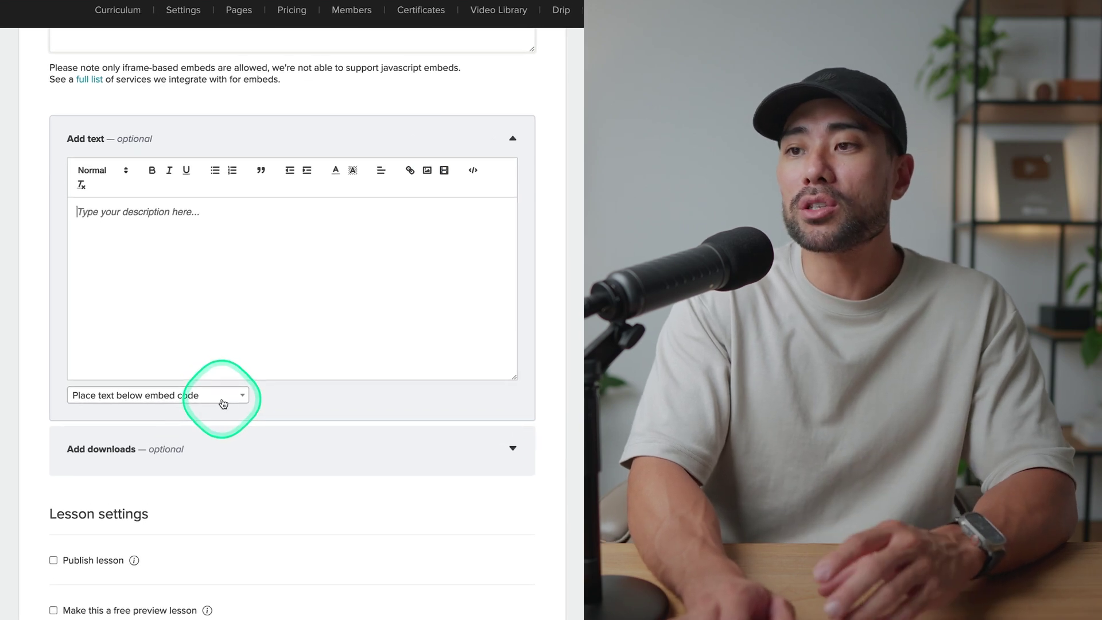
click(219, 409)
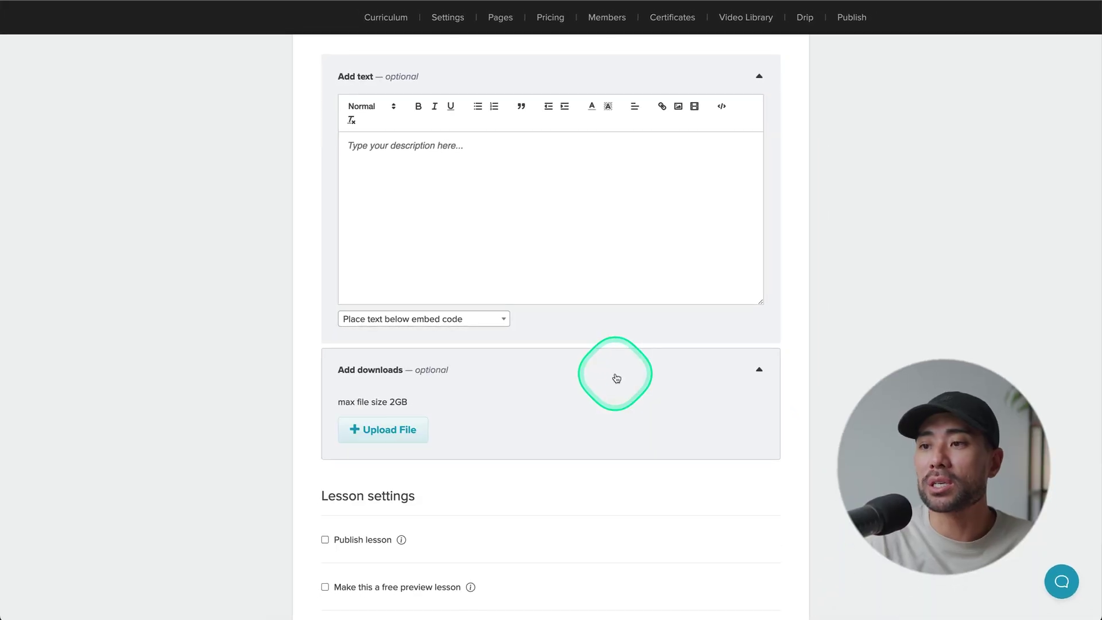
scroll(616, 379, down, 1)
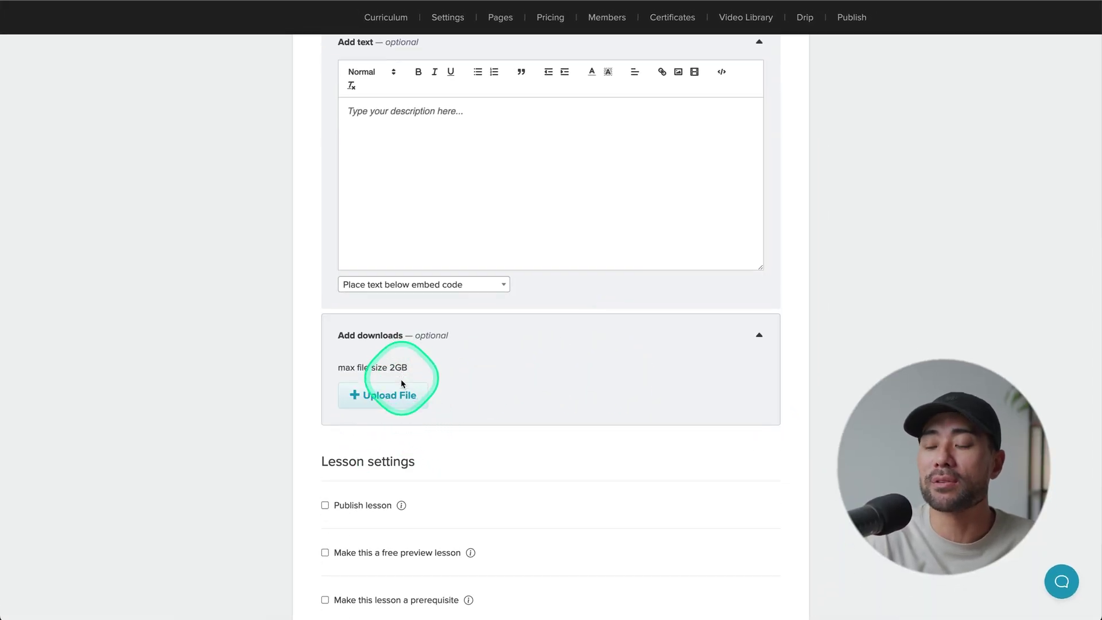
scroll(401, 390, down, 5)
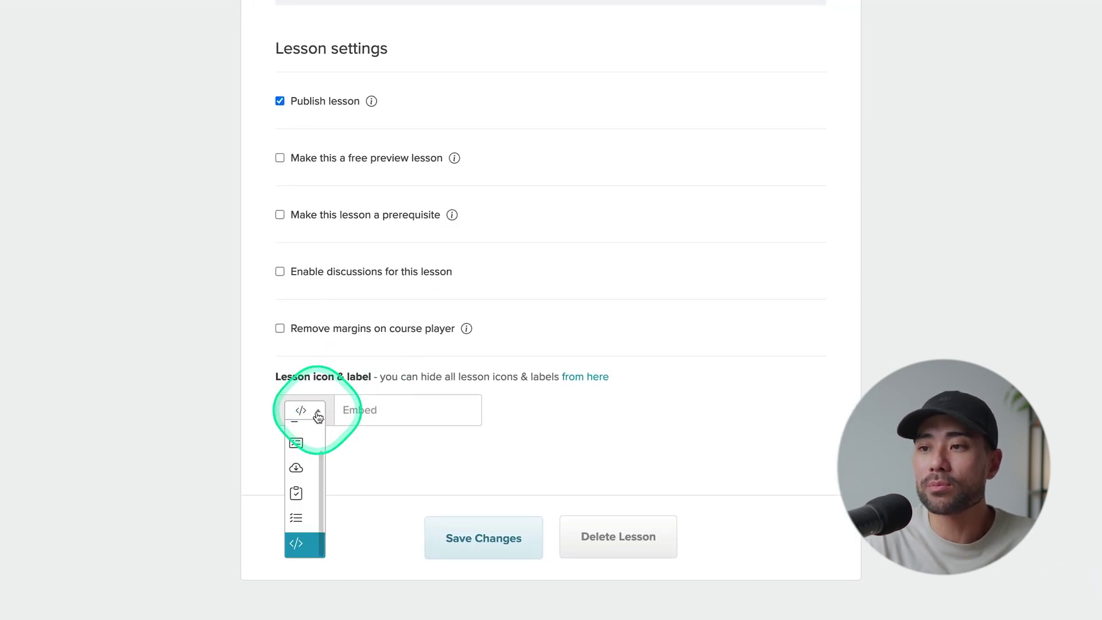
click(377, 413)
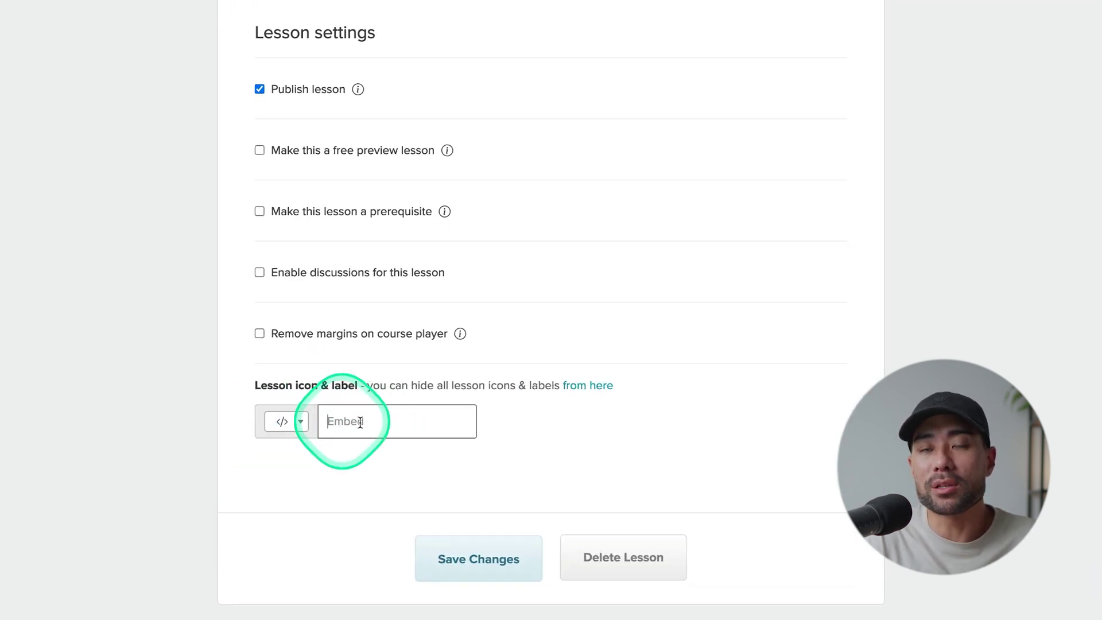
click(482, 565)
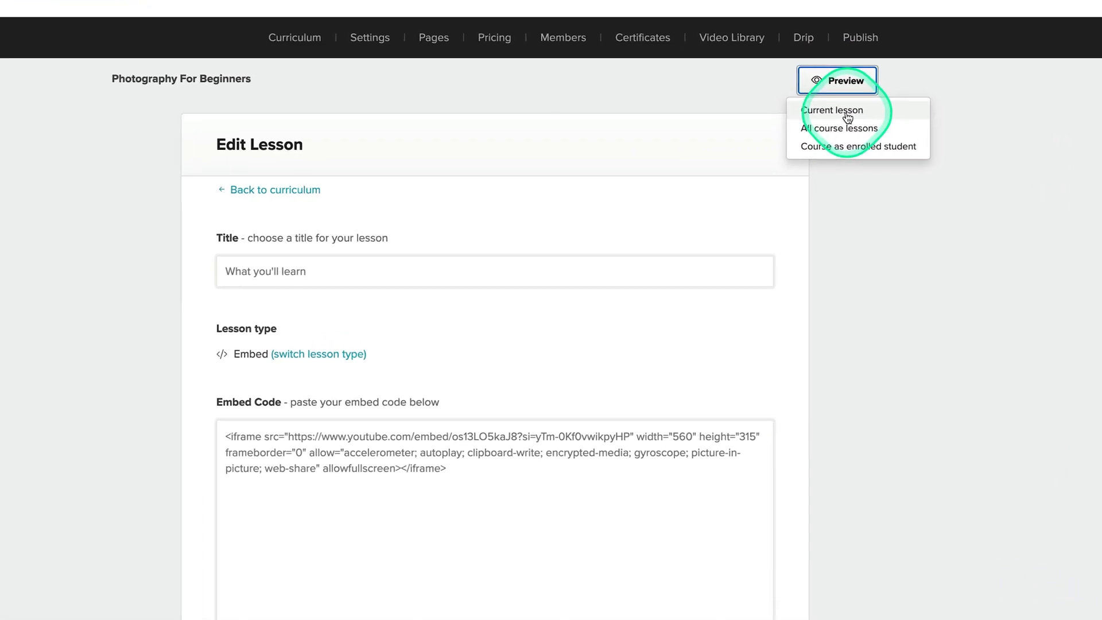
Step: Preview all course lessons to check the embedded video in What you'll learn
click(840, 128)
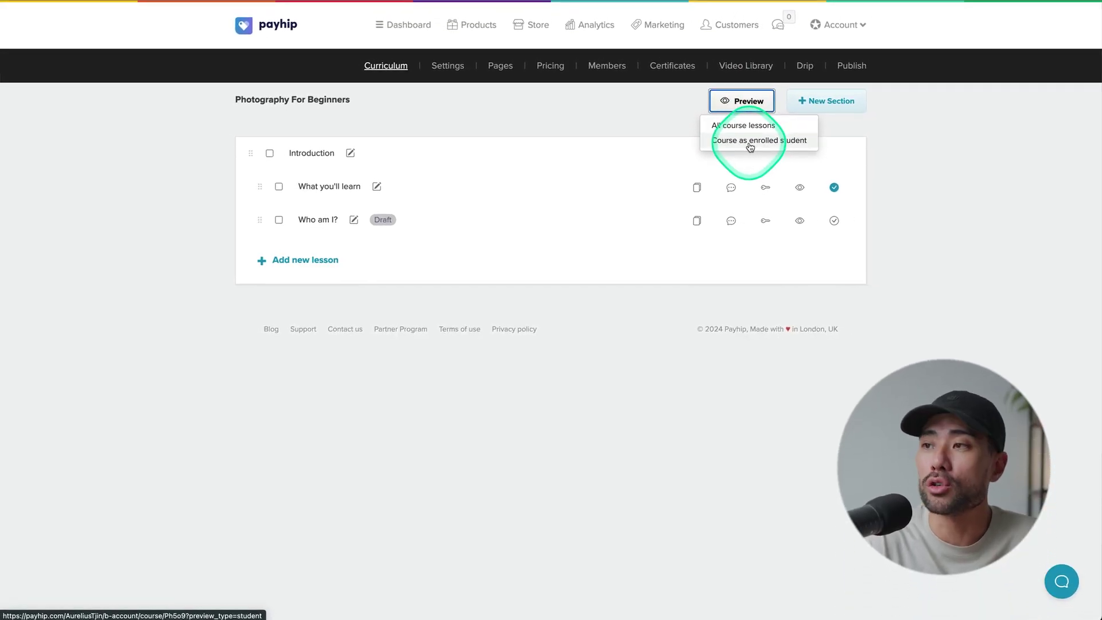
Step: Preview the course as an enrolled student; only the 'What you'll learn' lesson appears
click(750, 147)
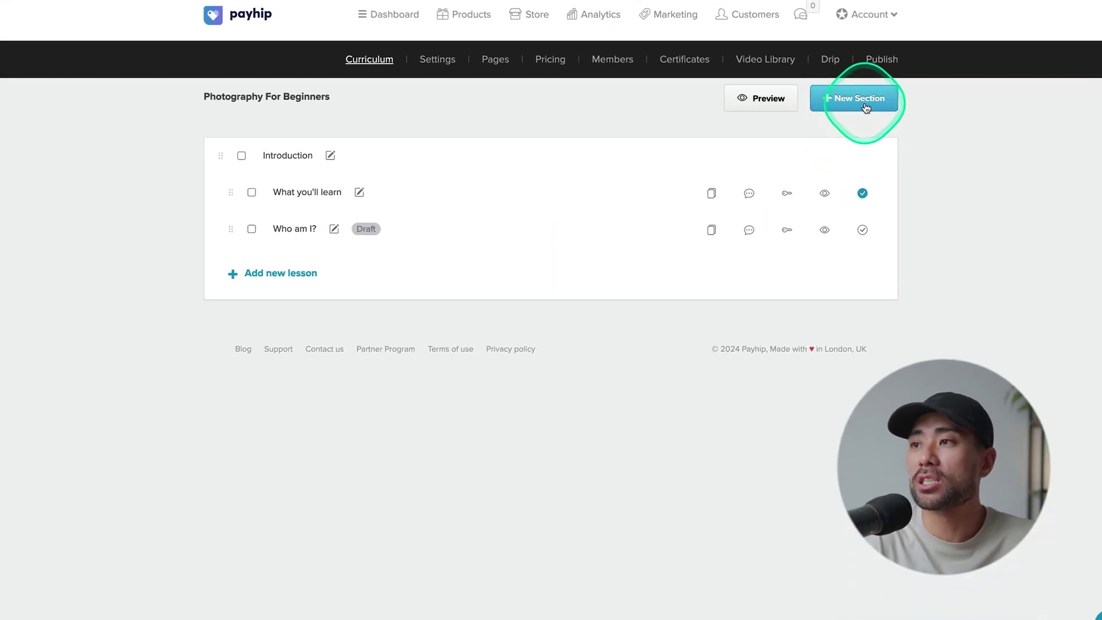
Step: Create a new curriculum section titled 'Camera Gear'
click(865, 108)
click(498, 90)
text(Camera Gear)
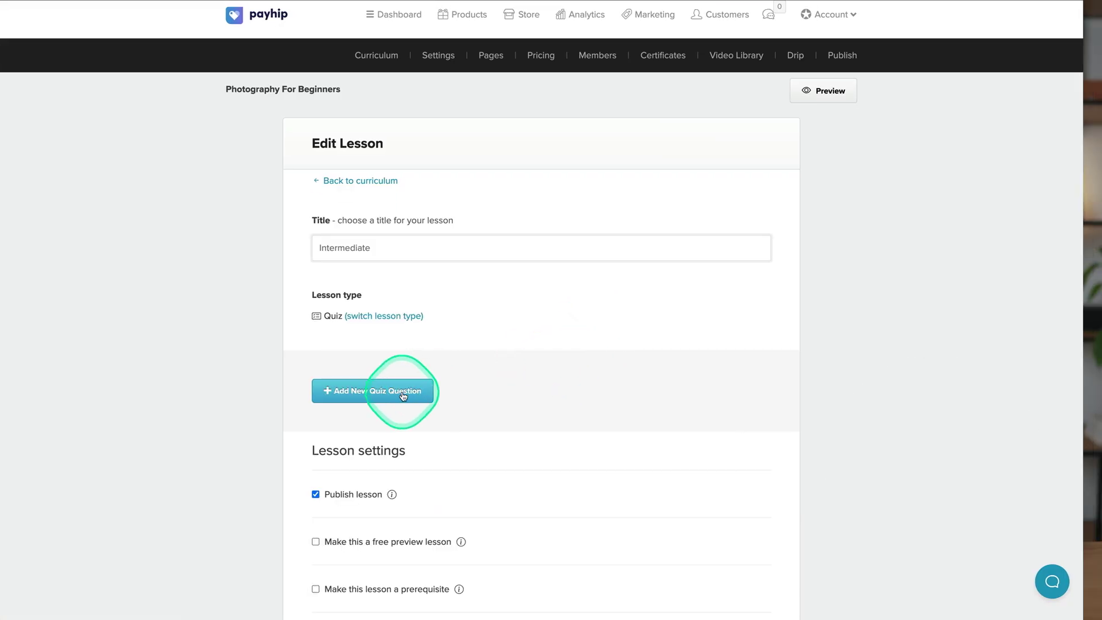
Step: Add the first Intermediate quiz question, reviewing its question types and answer-choice editors
click(402, 400)
scroll(344, 434, down, 3)
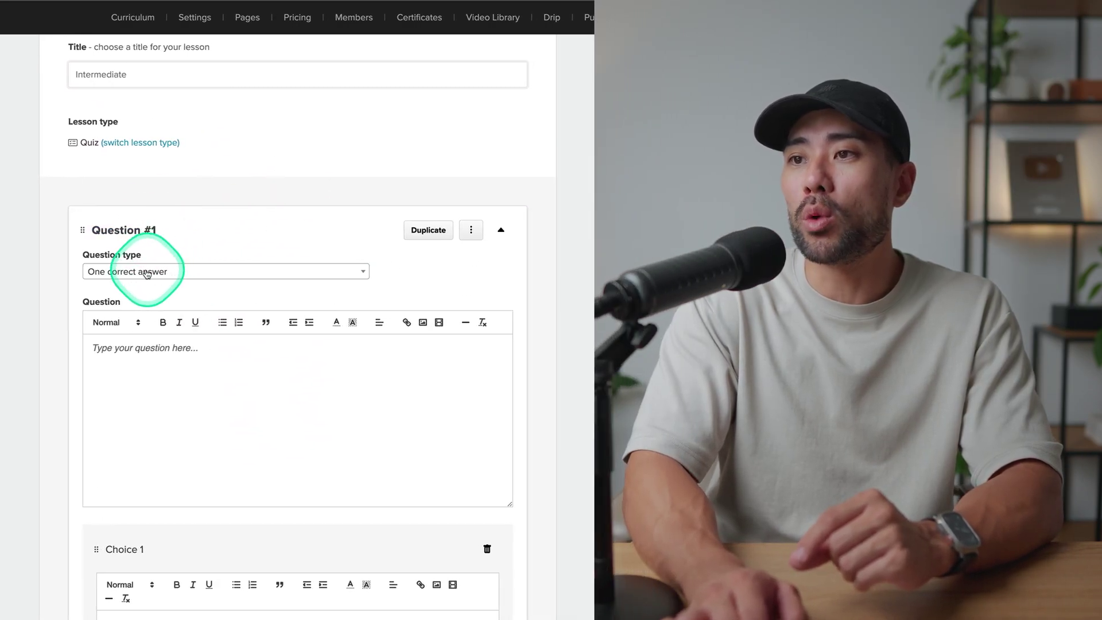
click(173, 276)
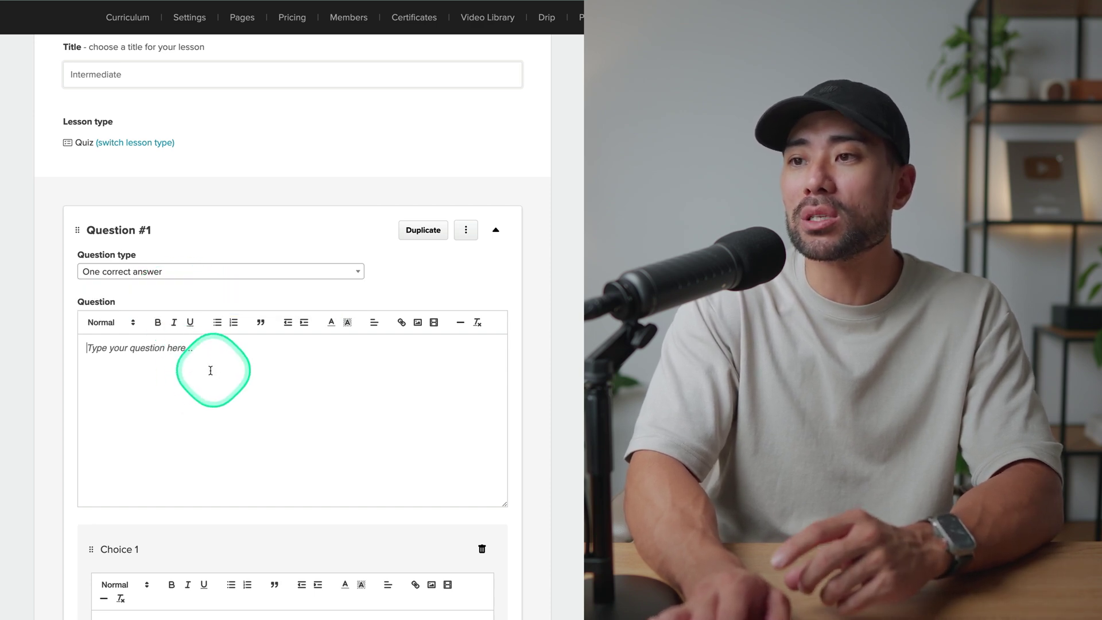
scroll(195, 363, down, 6)
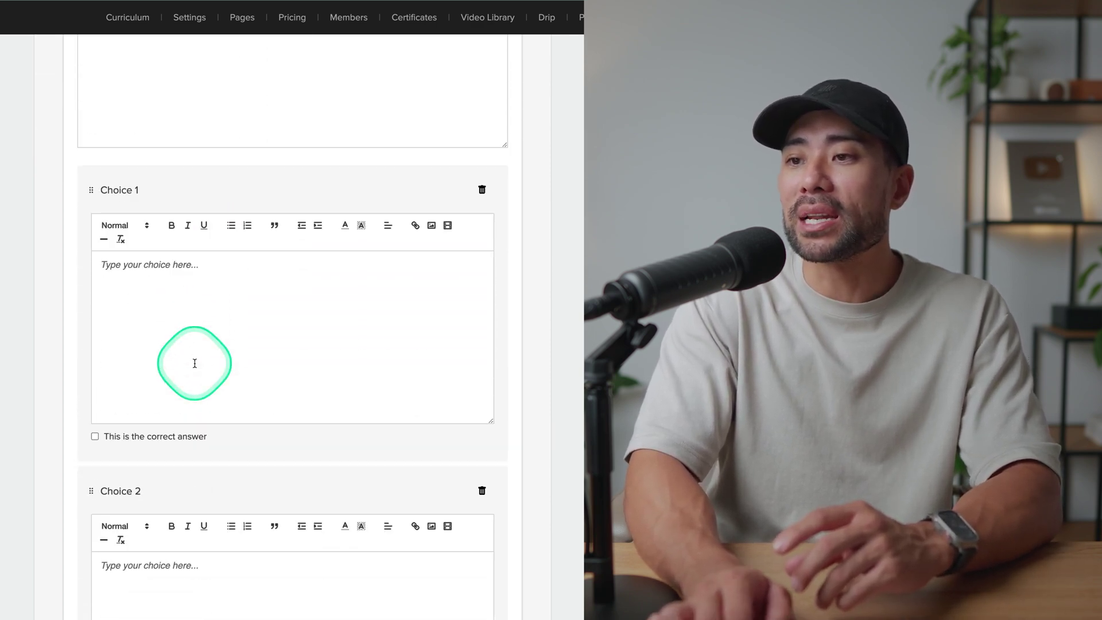
scroll(178, 334, down, 6)
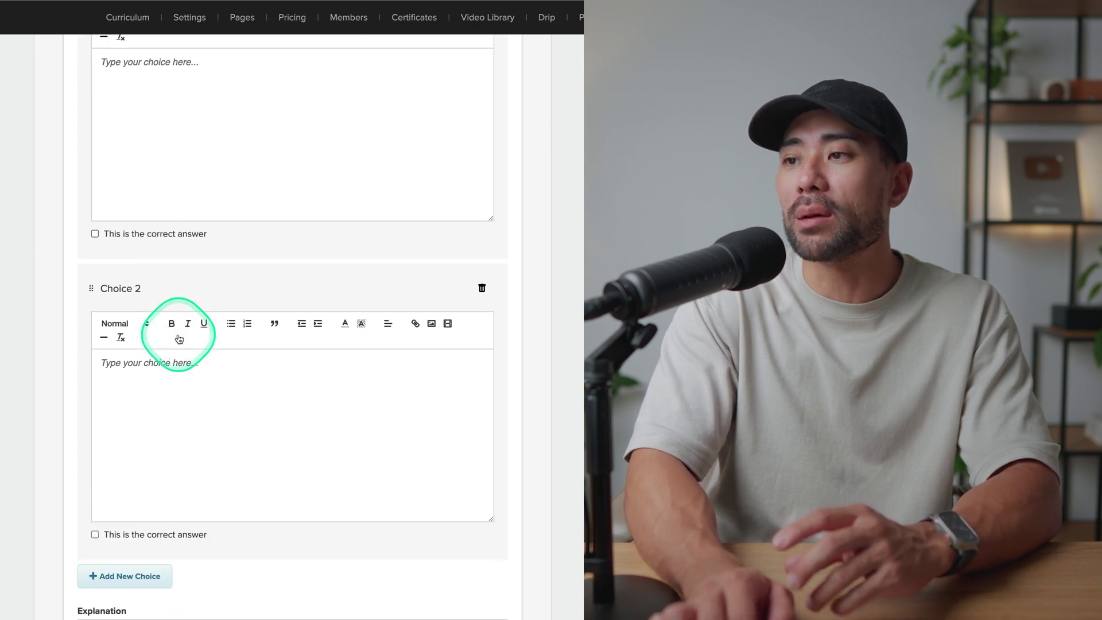
scroll(178, 336, down, 1)
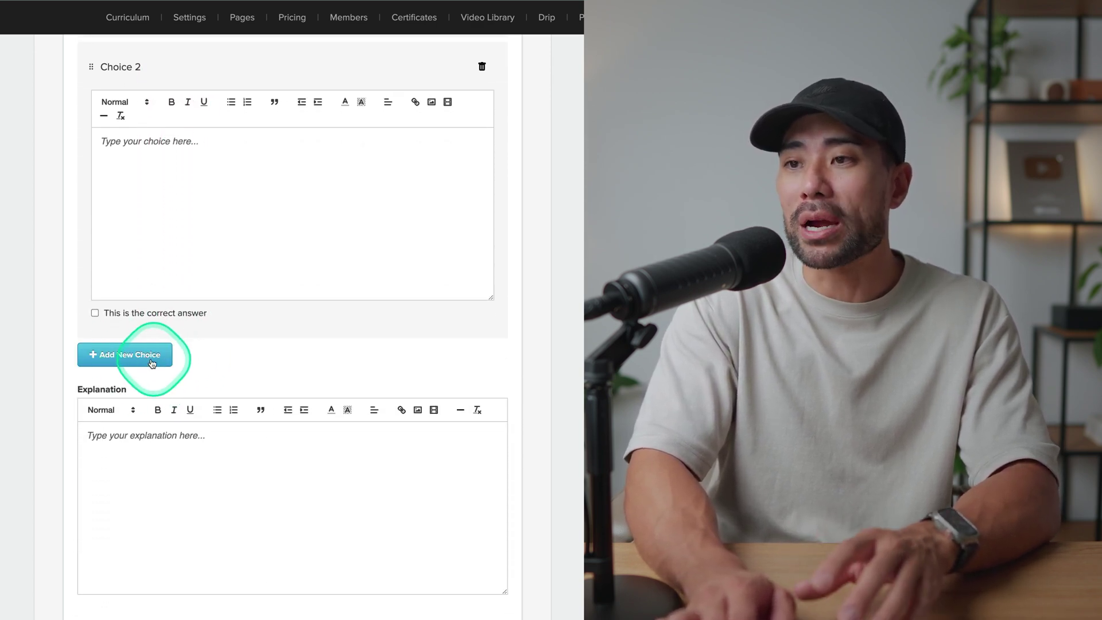
scroll(171, 371, down, 4)
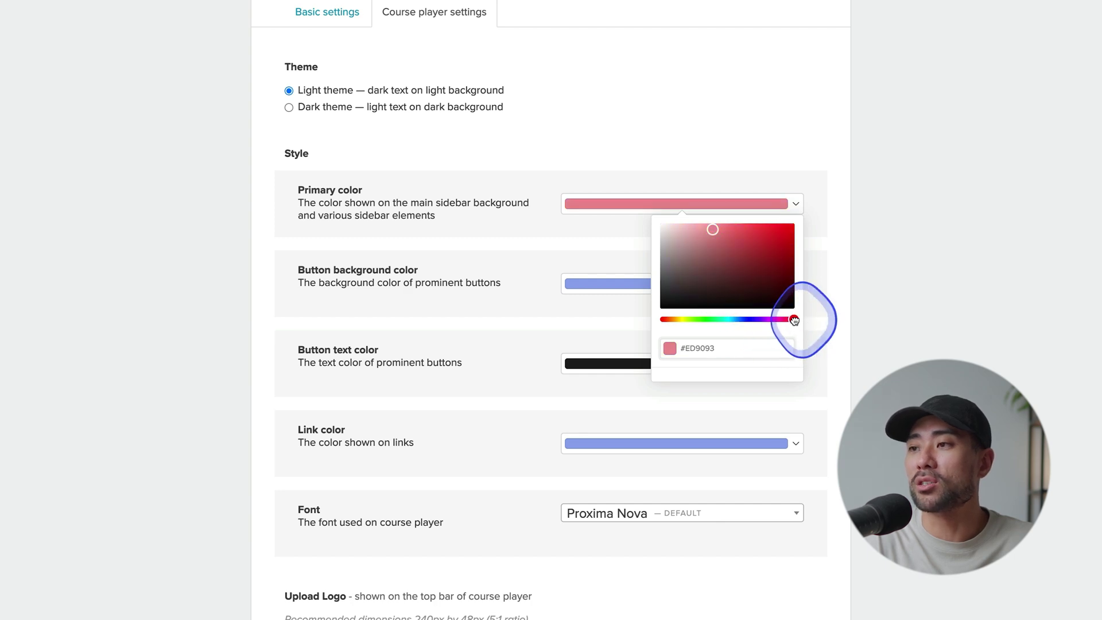
Step: Keep the red primary colour and save the course player settings
click(818, 376)
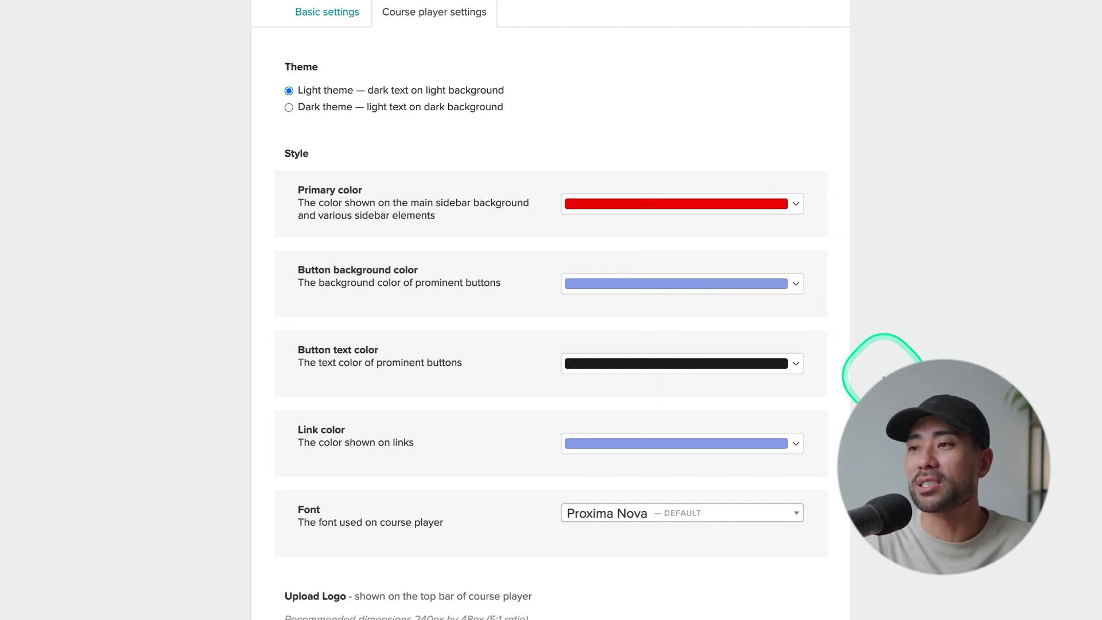
scroll(651, 463, down, 5)
click(546, 553)
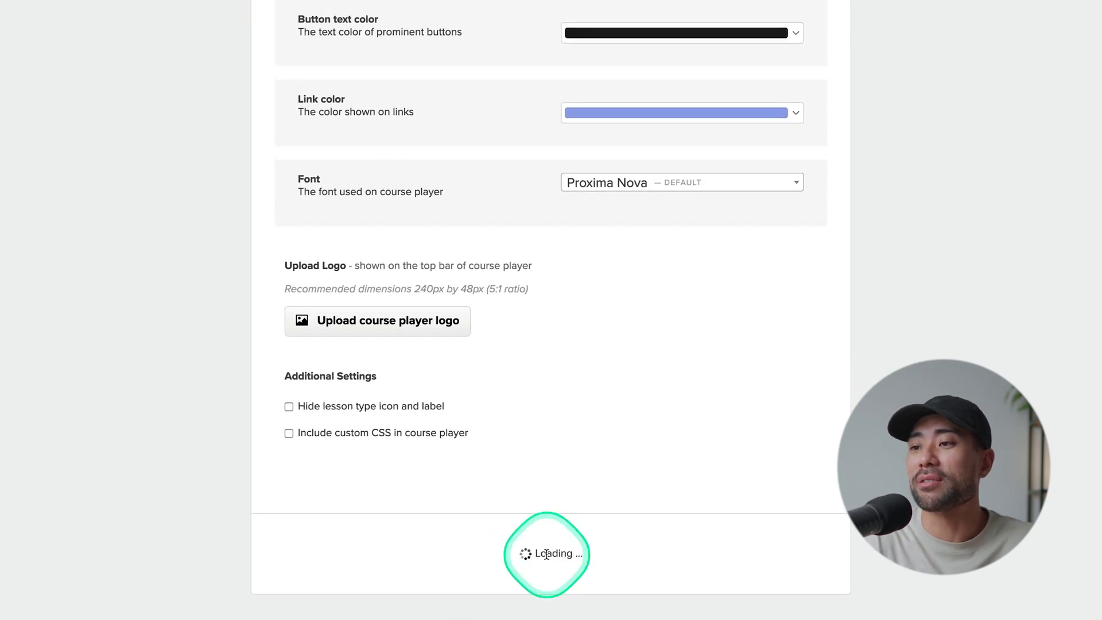
click(209, 79)
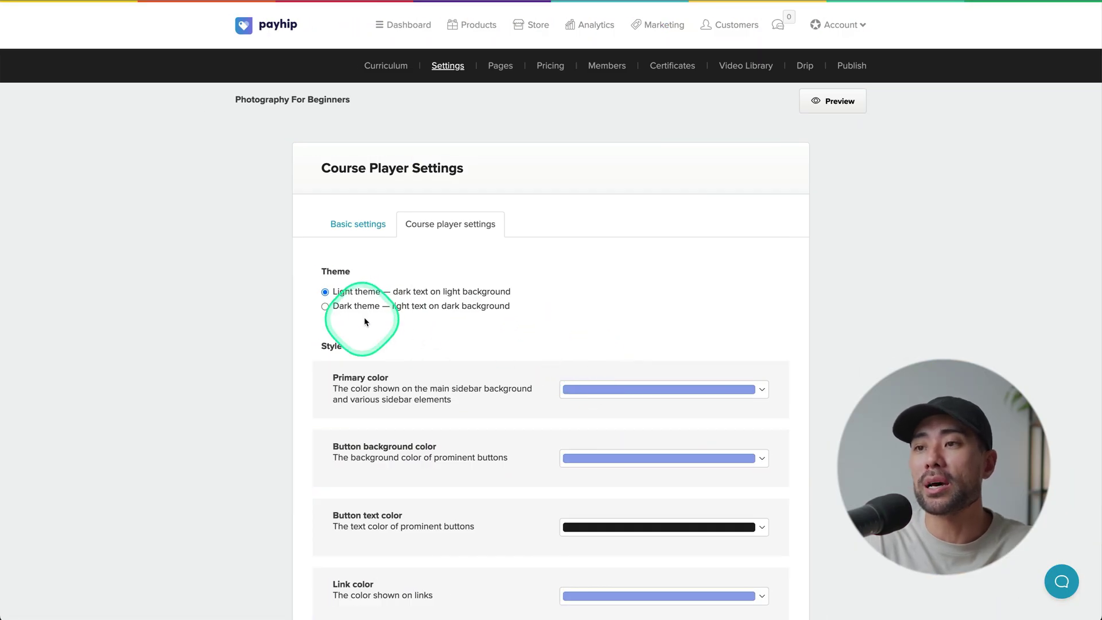
scroll(350, 313, down, 8)
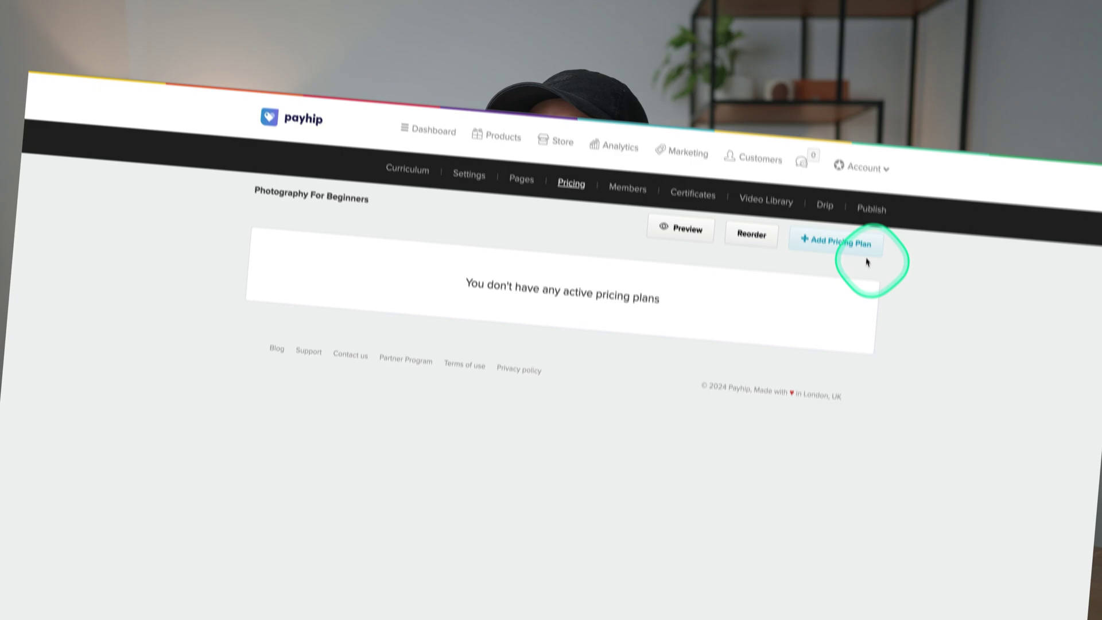
Step: Create the Standard one-time purchase plan priced at 99 USD
click(865, 258)
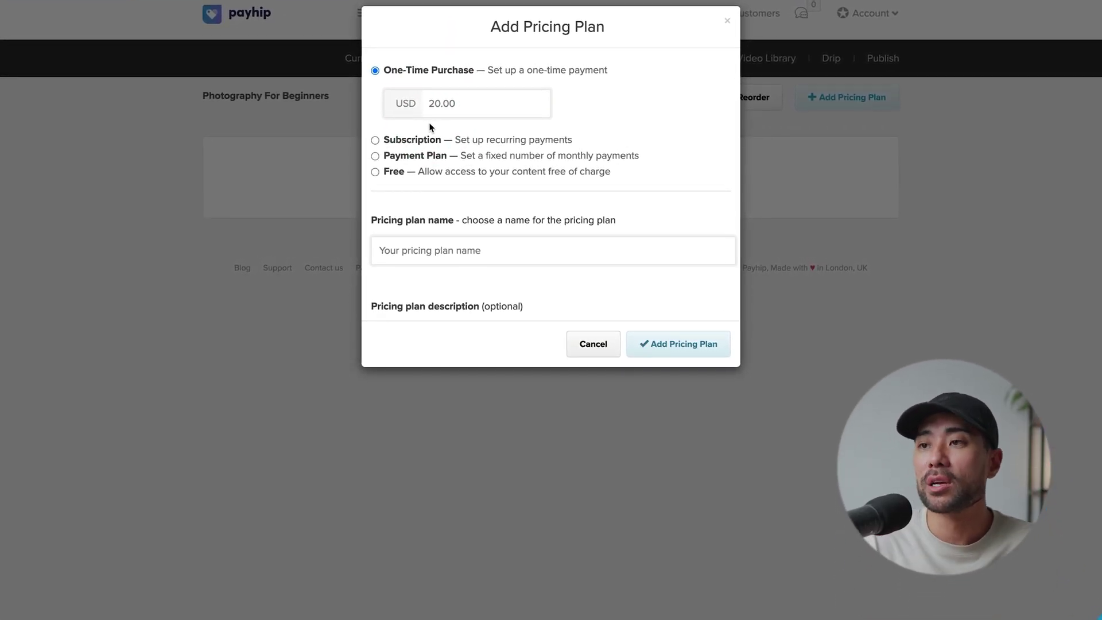
double_click(449, 107)
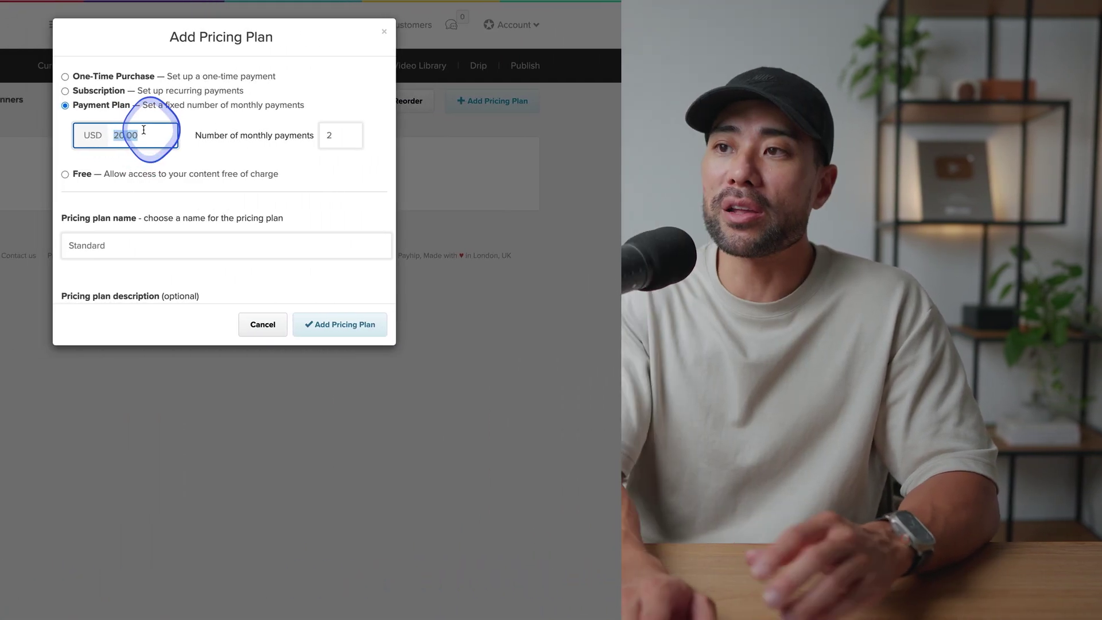
text(10)
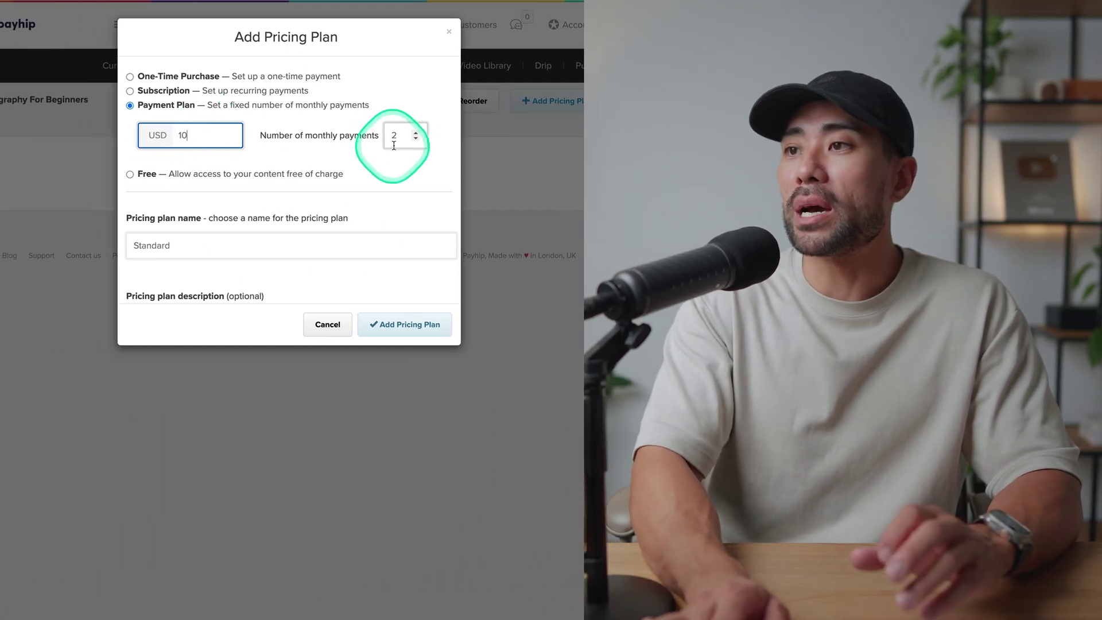
text(6)
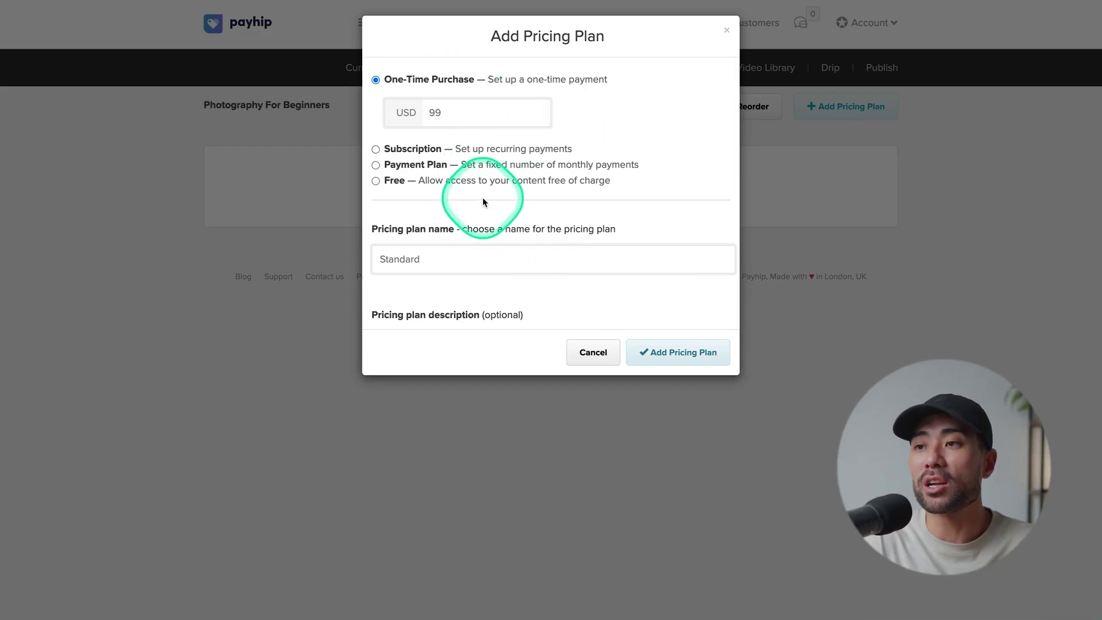
click(690, 363)
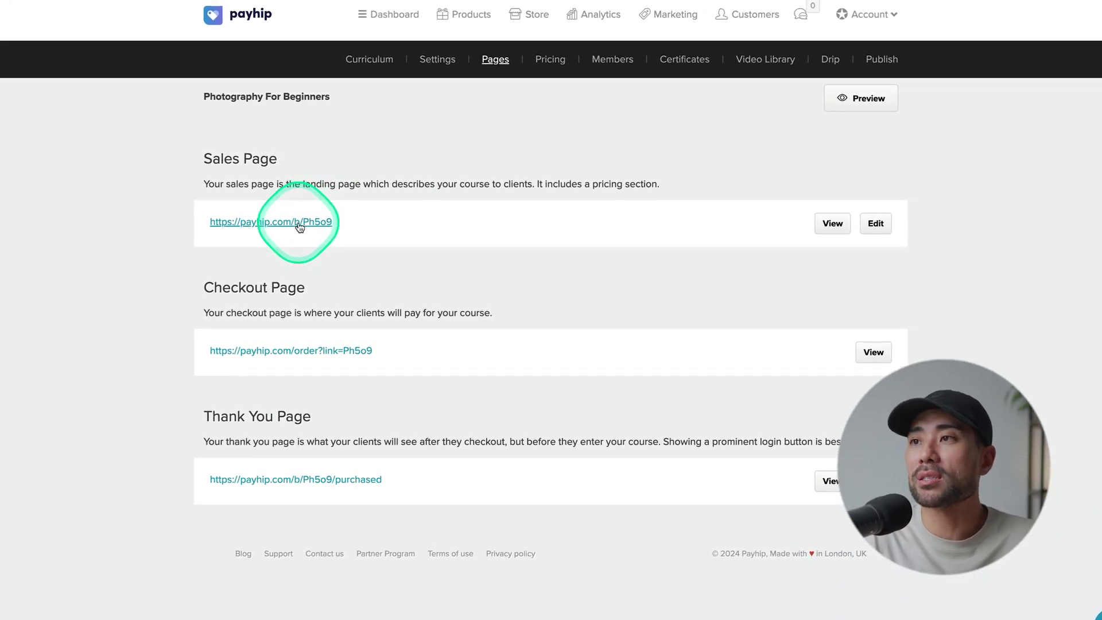
Step: Open the sales page and expand Introduction to confirm the $99 plan and lessons
click(299, 222)
scroll(550, 318, down, 2)
scroll(549, 313, down, 15)
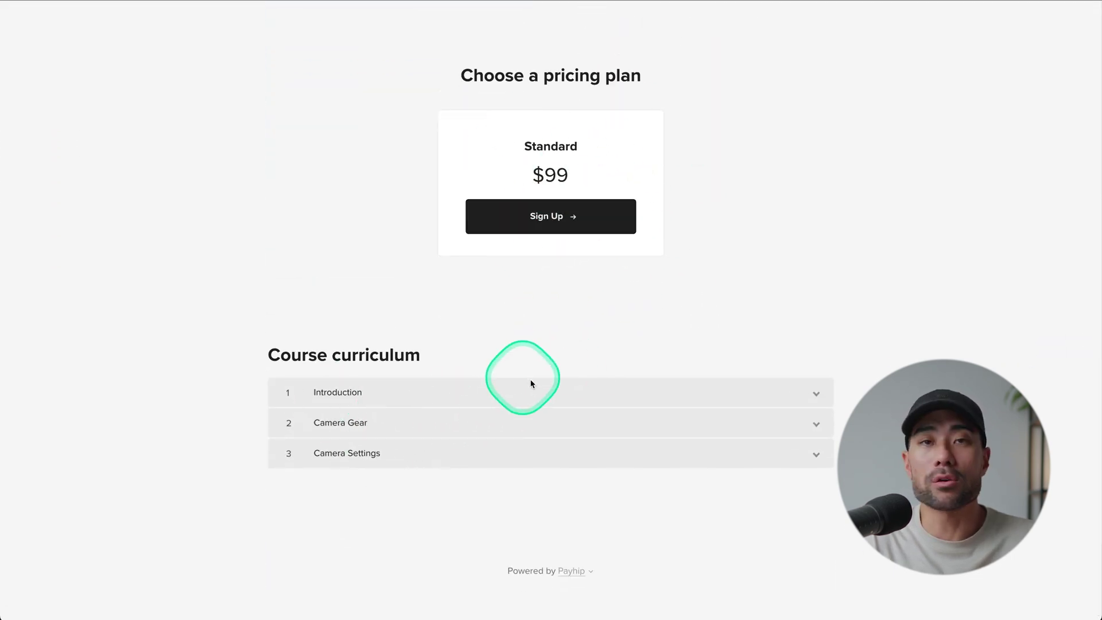
click(818, 393)
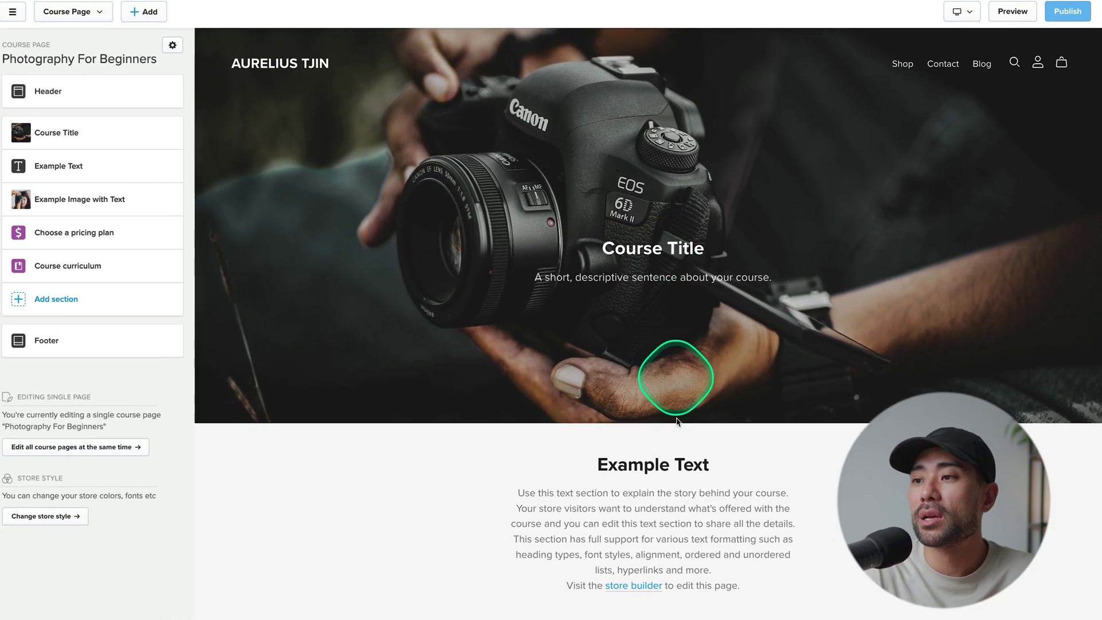
Step: Inspect the Header settings, then open the Course Title hero section for editing
scroll(675, 453, down, 15)
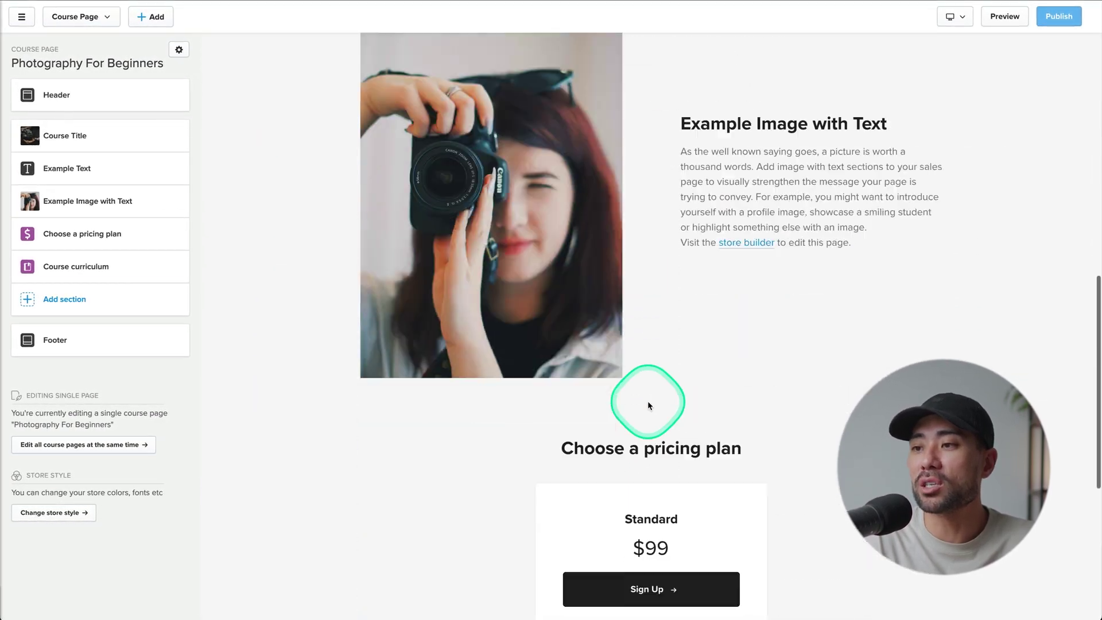
scroll(648, 405, up, 15)
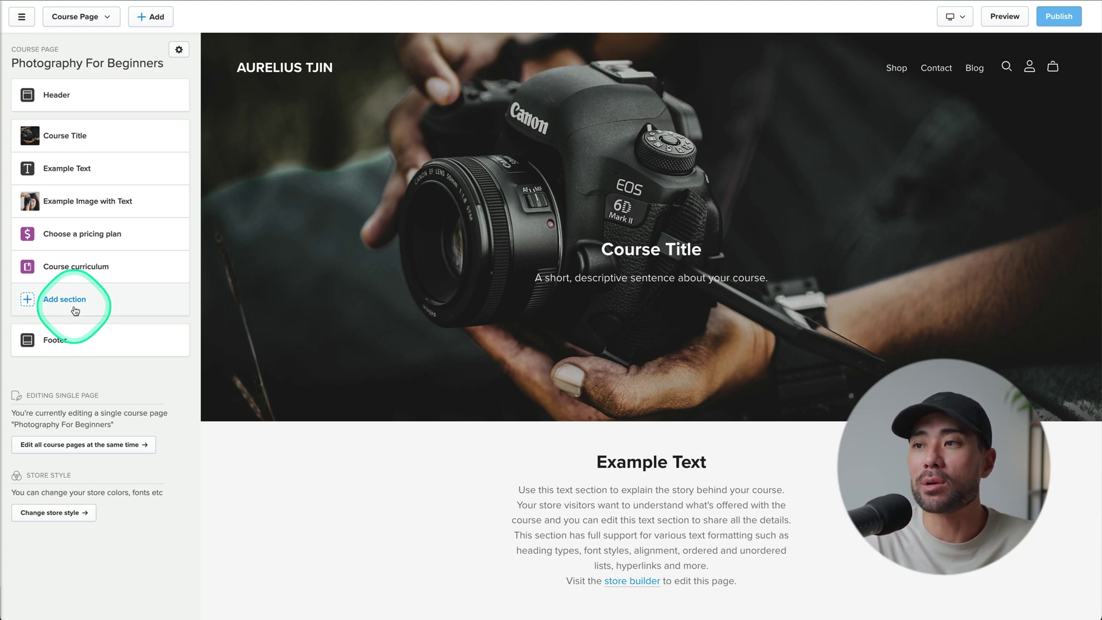
click(56, 101)
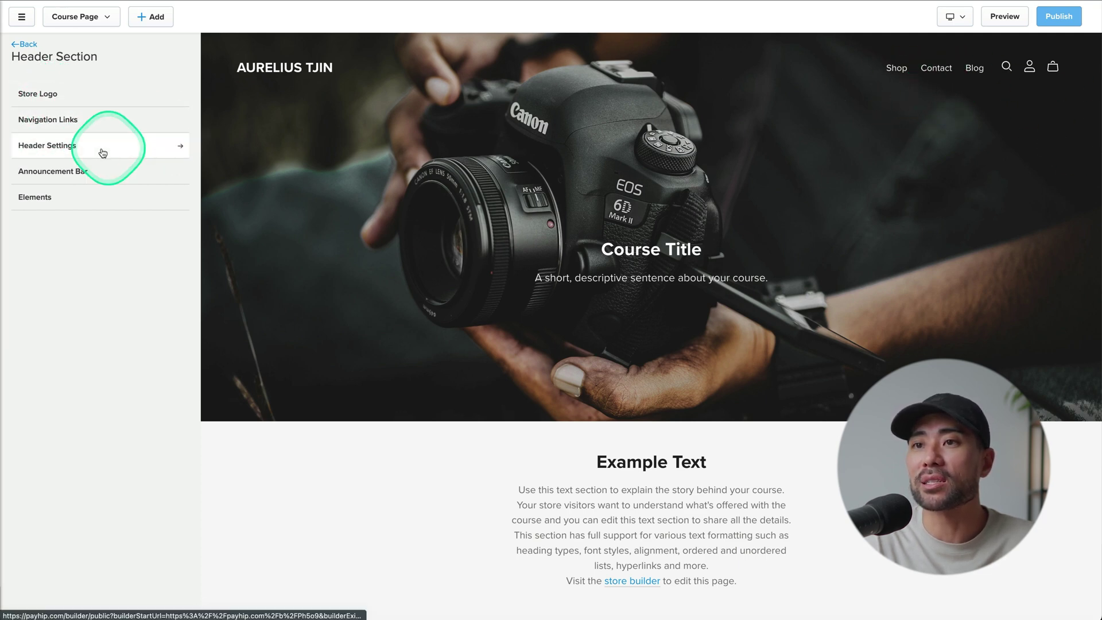
click(78, 159)
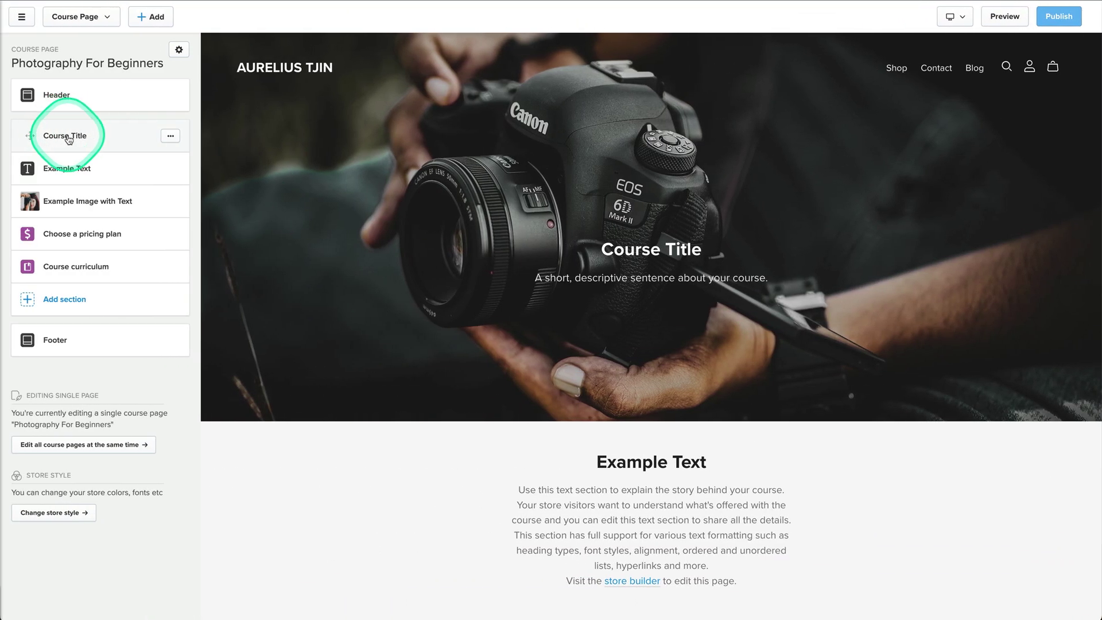
click(67, 135)
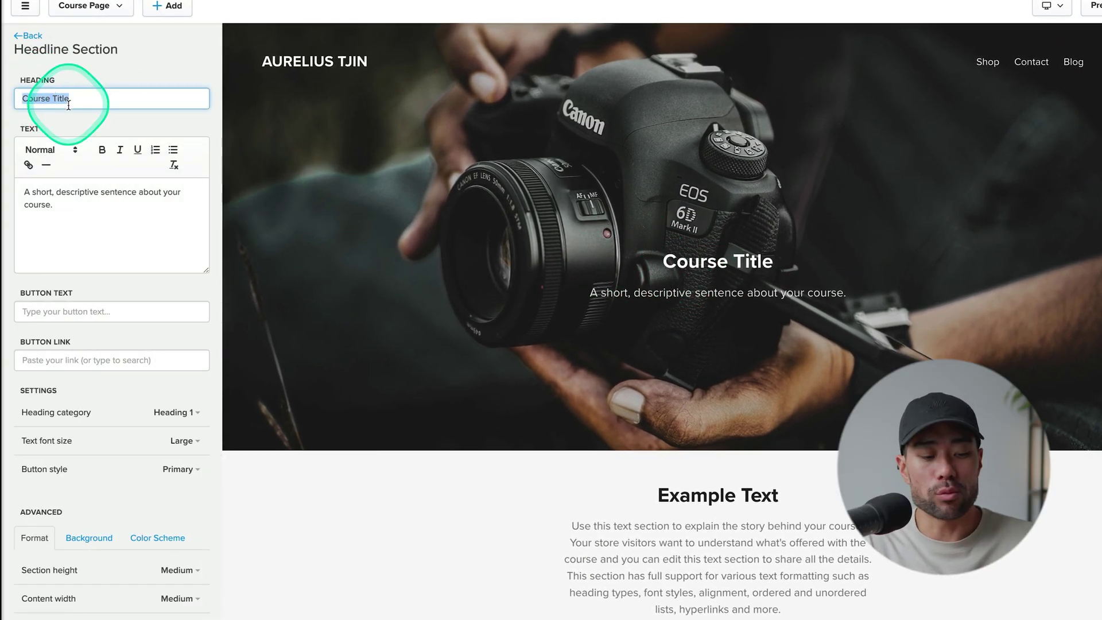
Step: Set heading 'How To Get Started in Photography' with a GET THE COURSE button linking to the product
text(How To Get Started in Photography)
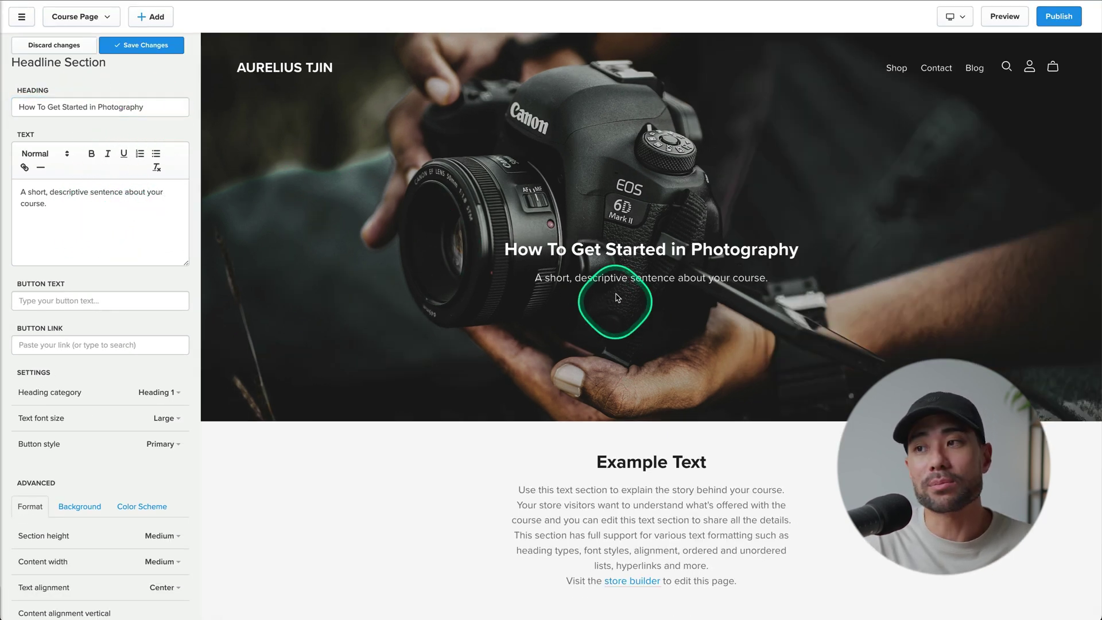
click(183, 300)
text(GET THE COURSE)
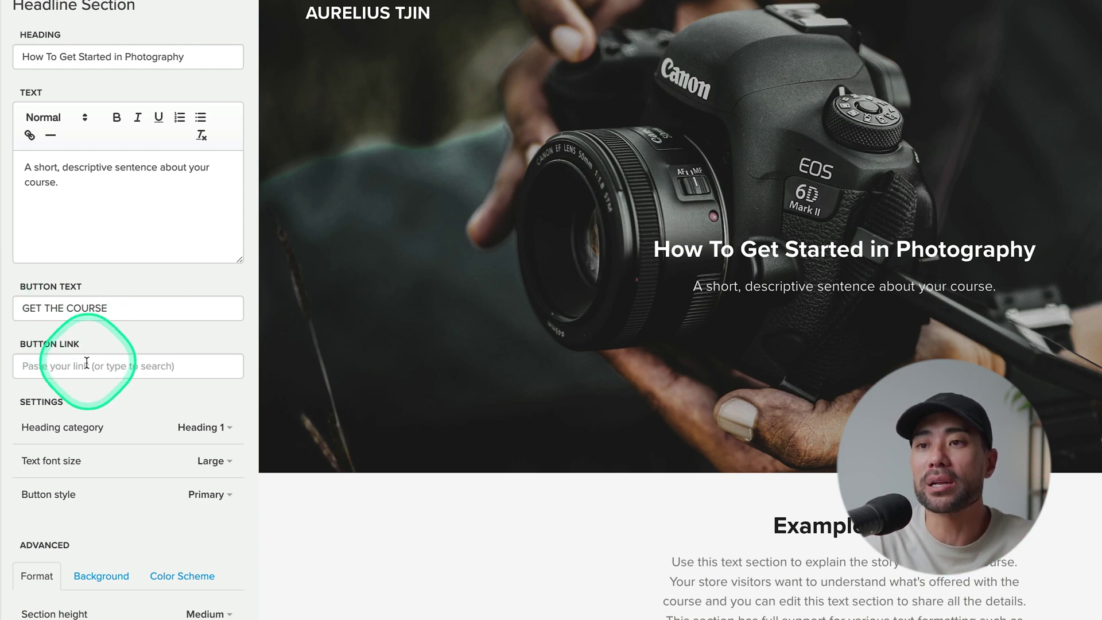
click(82, 222)
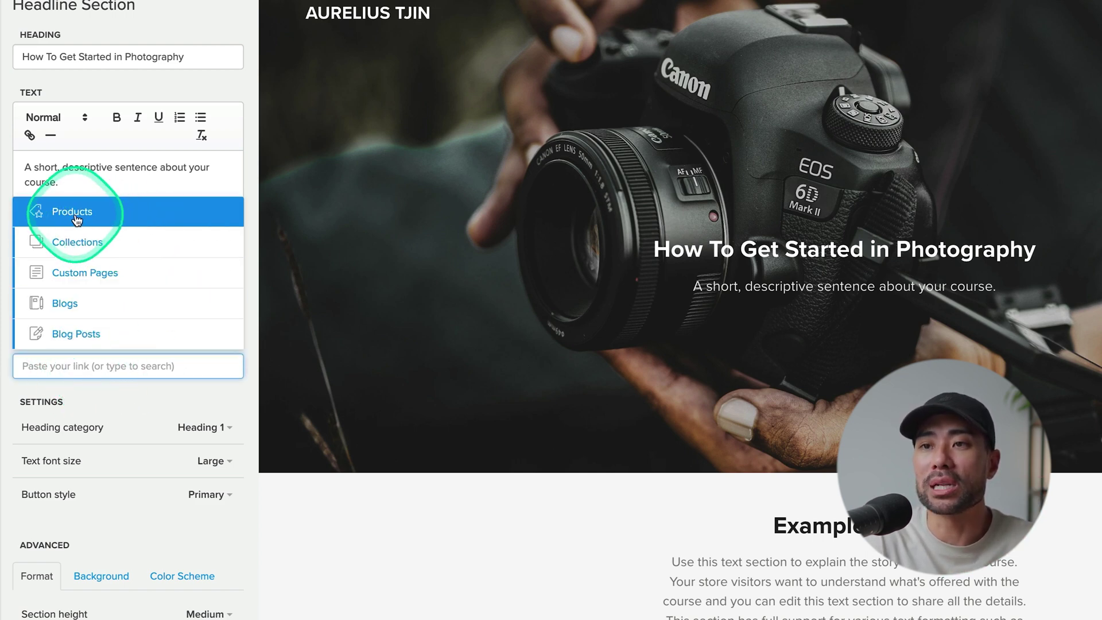
click(81, 218)
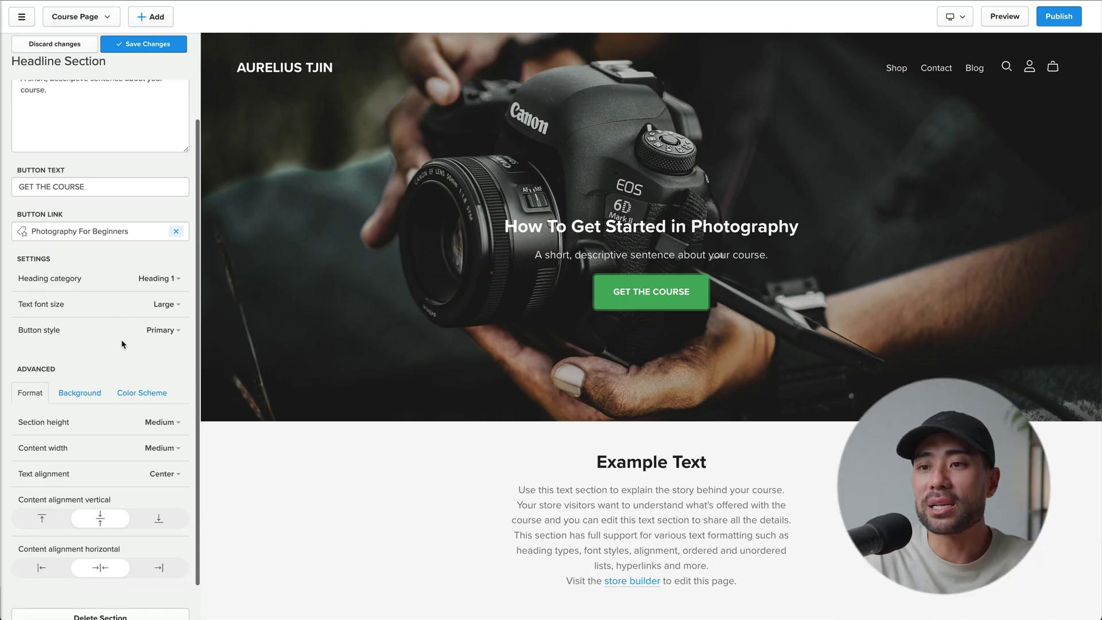
scroll(122, 342, down, 1)
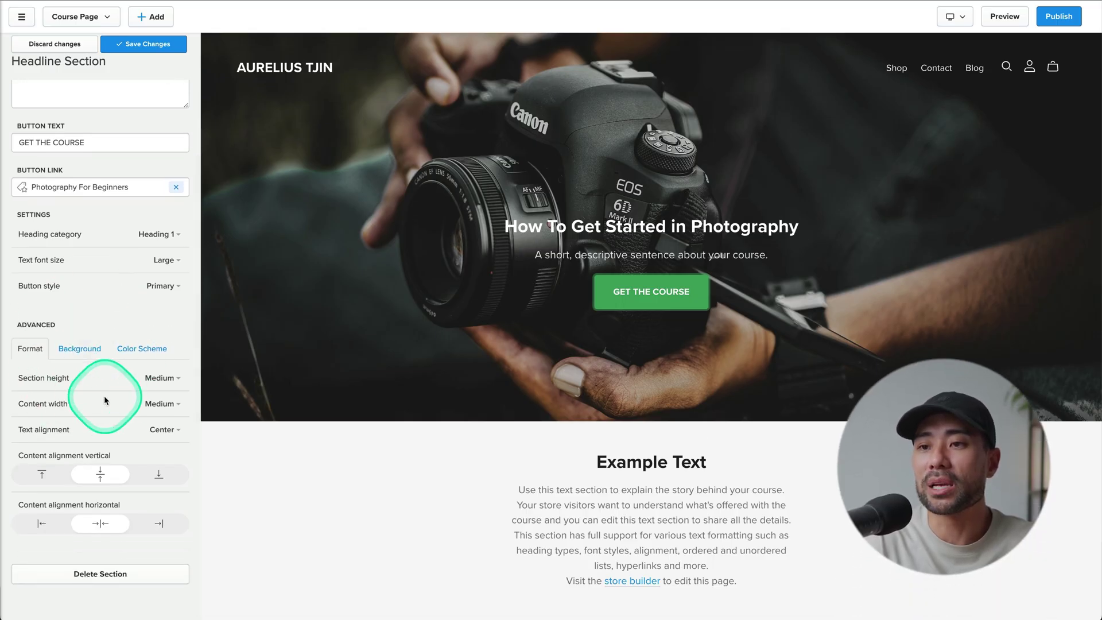
scroll(86, 344, up, 3)
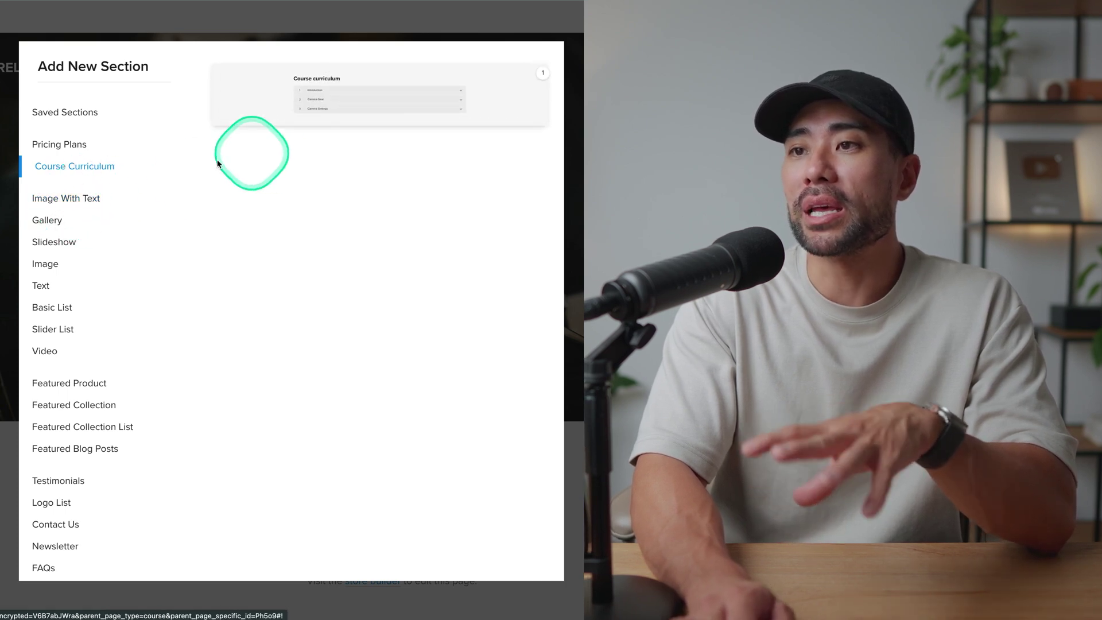
Step: Browse the Image With Text, Gallery, Slideshow, Basic List and Video section layouts
click(62, 206)
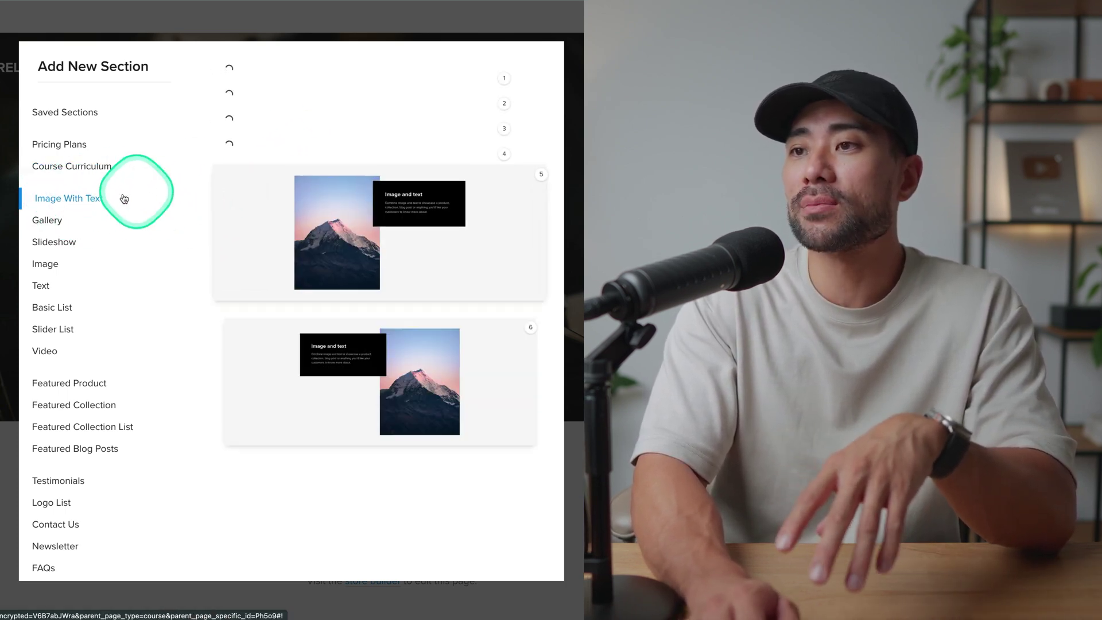
click(58, 225)
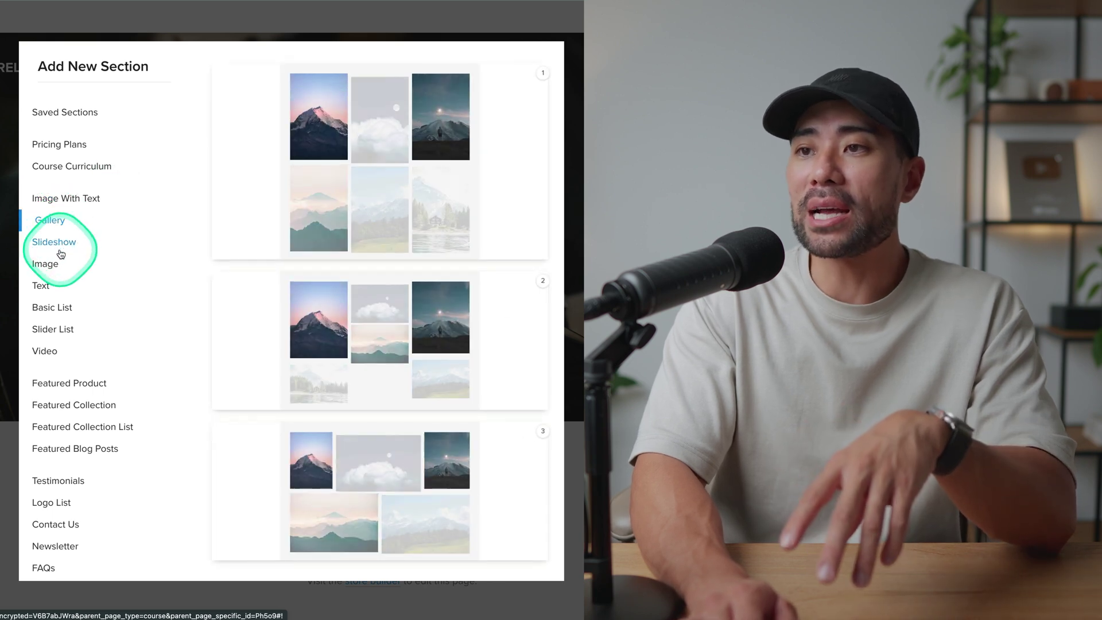
click(62, 246)
click(59, 314)
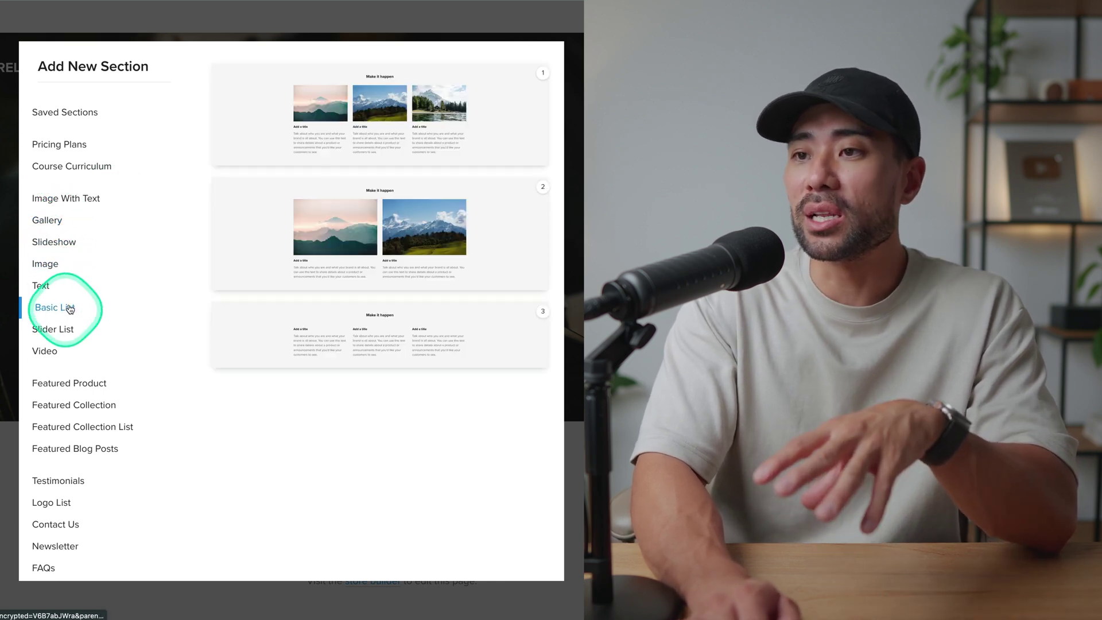
scroll(57, 330, down, 1)
click(45, 338)
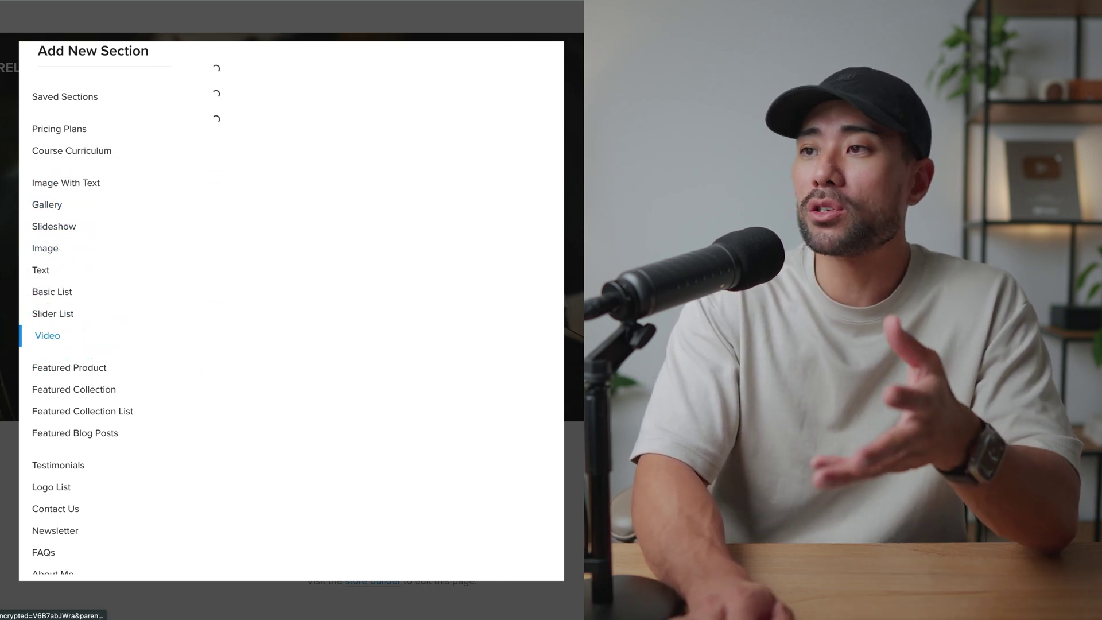
scroll(81, 422, down, 3)
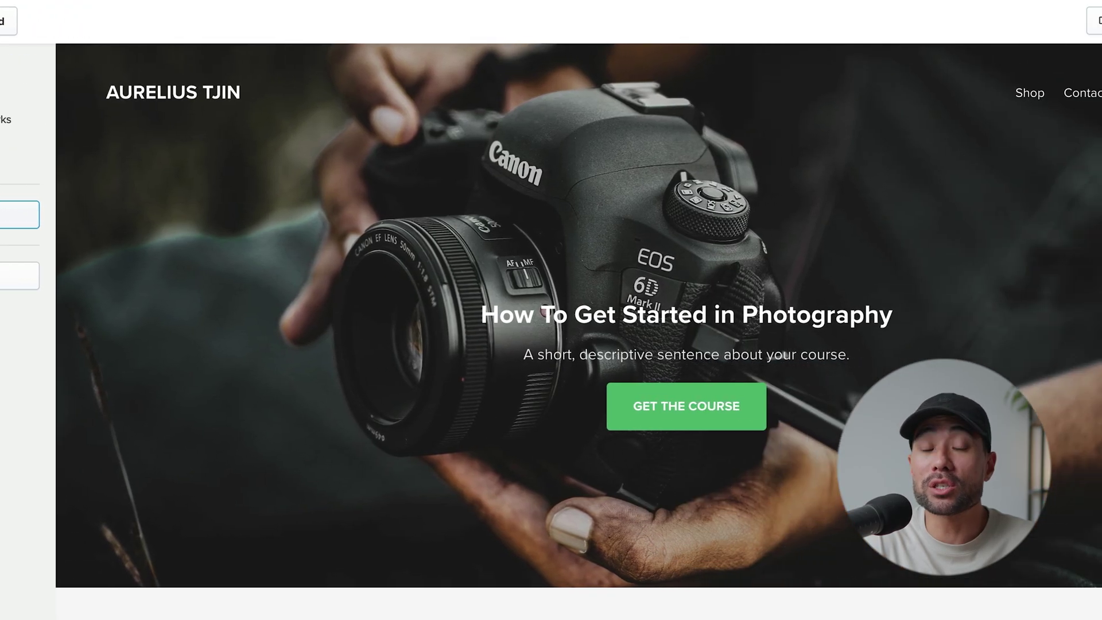
Step: Browse the alternative store themes and close the picker, keeping Airsmith
click(97, 227)
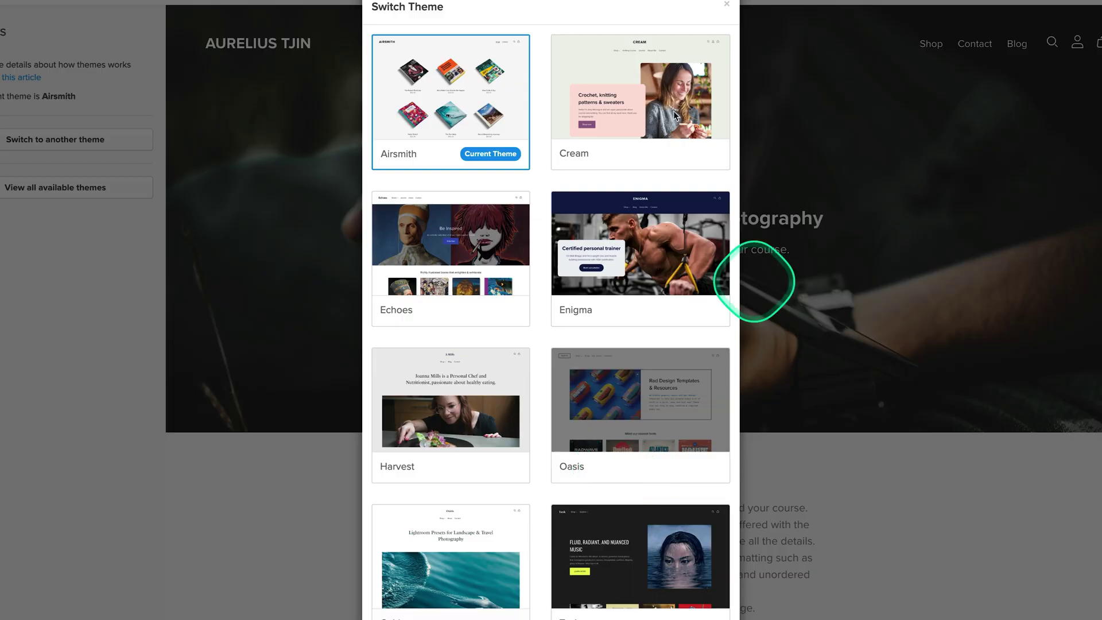
mouse_move(513, 136)
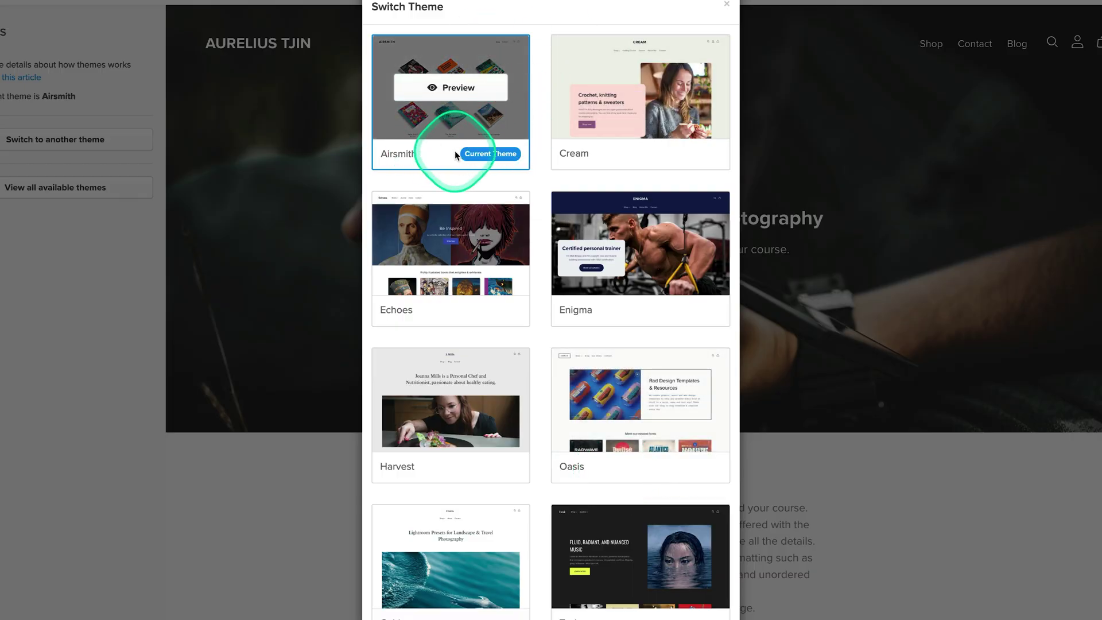
mouse_move(607, 368)
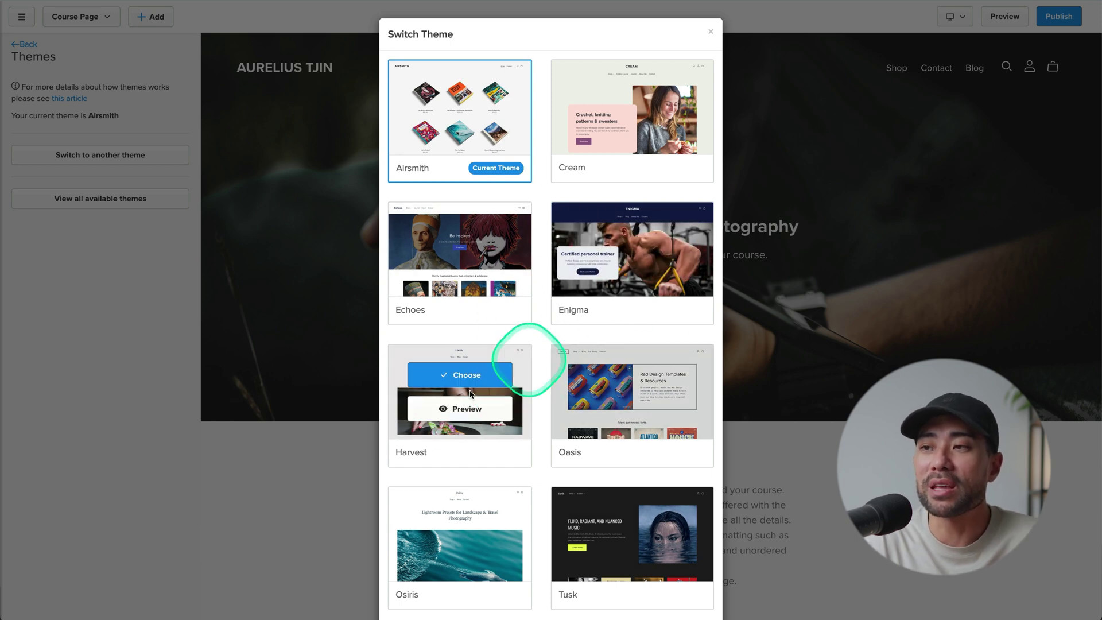
click(280, 474)
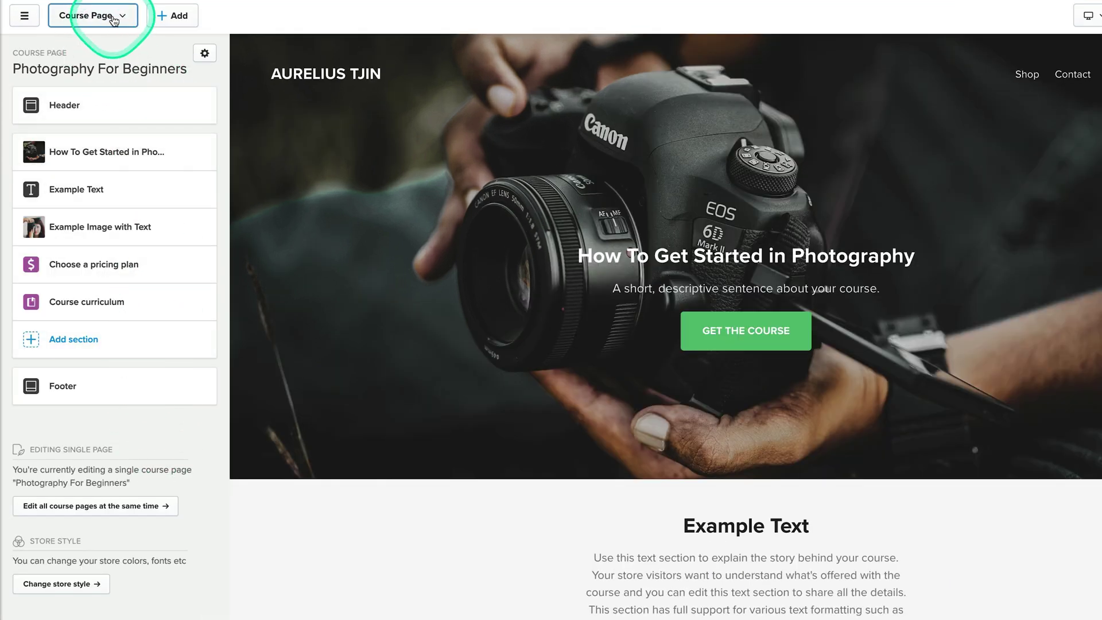
Step: Go from the store page list via Add > Custom Page back to the course's Pages tab
click(115, 21)
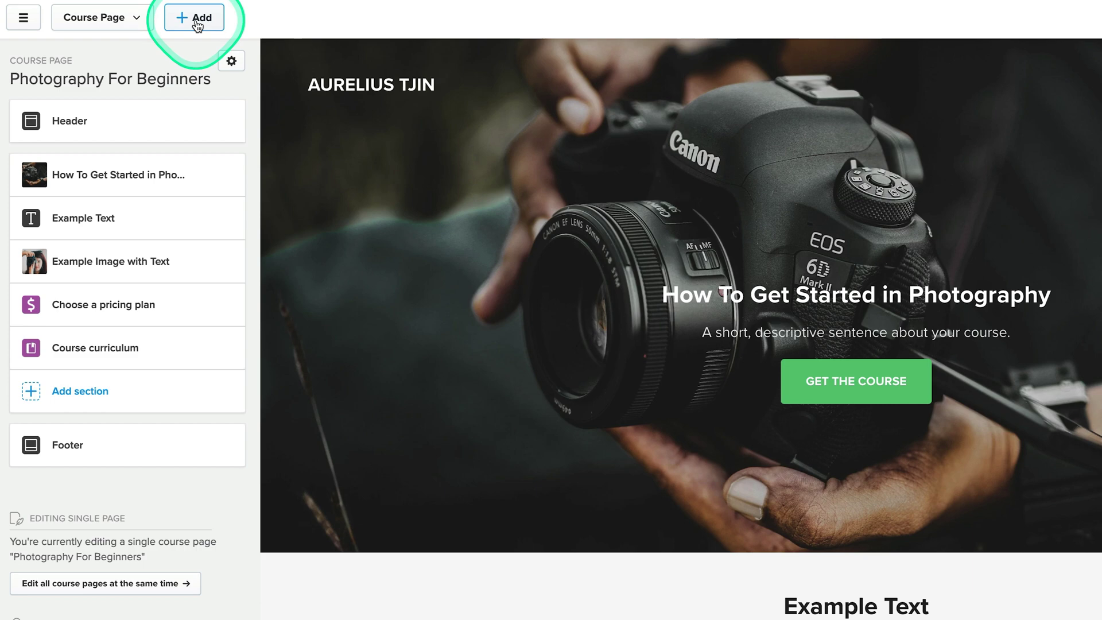
click(148, 17)
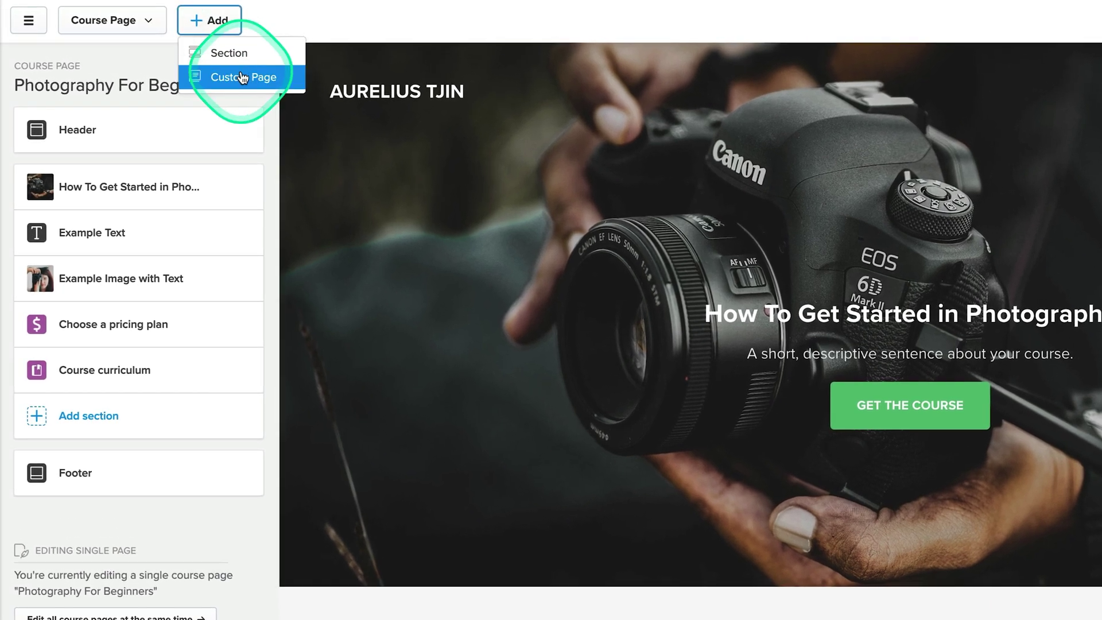
click(237, 78)
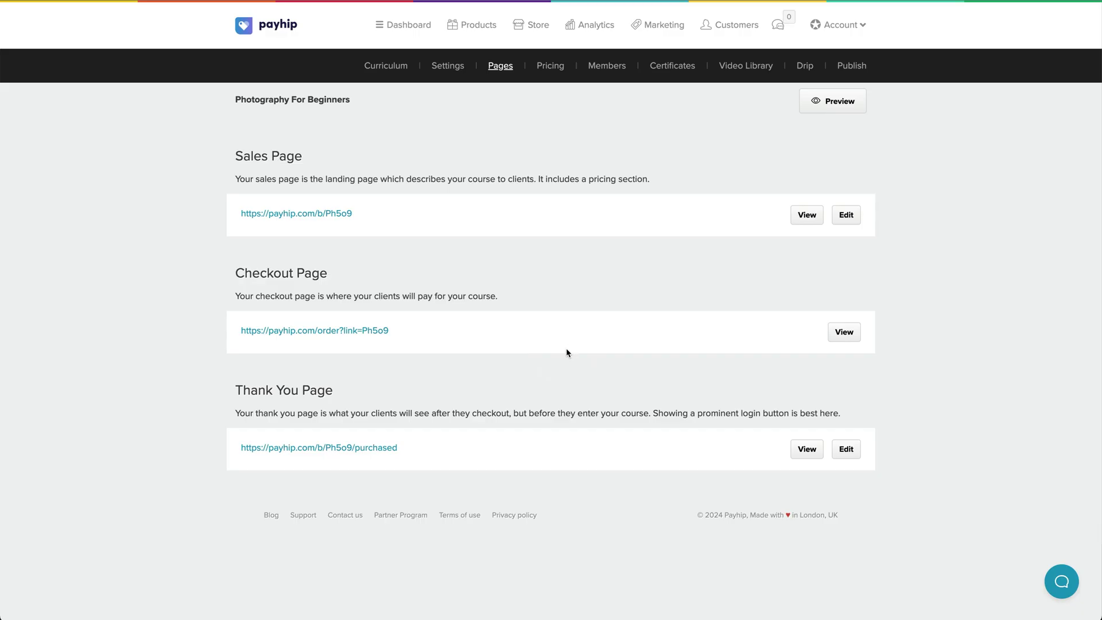
click(565, 330)
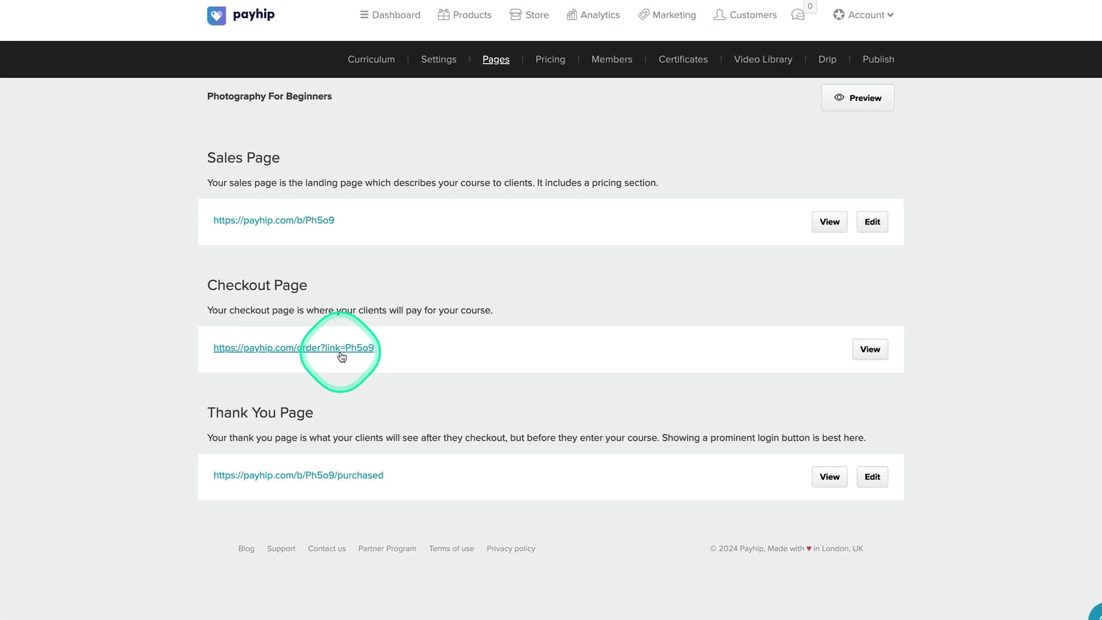
Step: Open the course's checkout page and then its thank-you page to check them
click(354, 338)
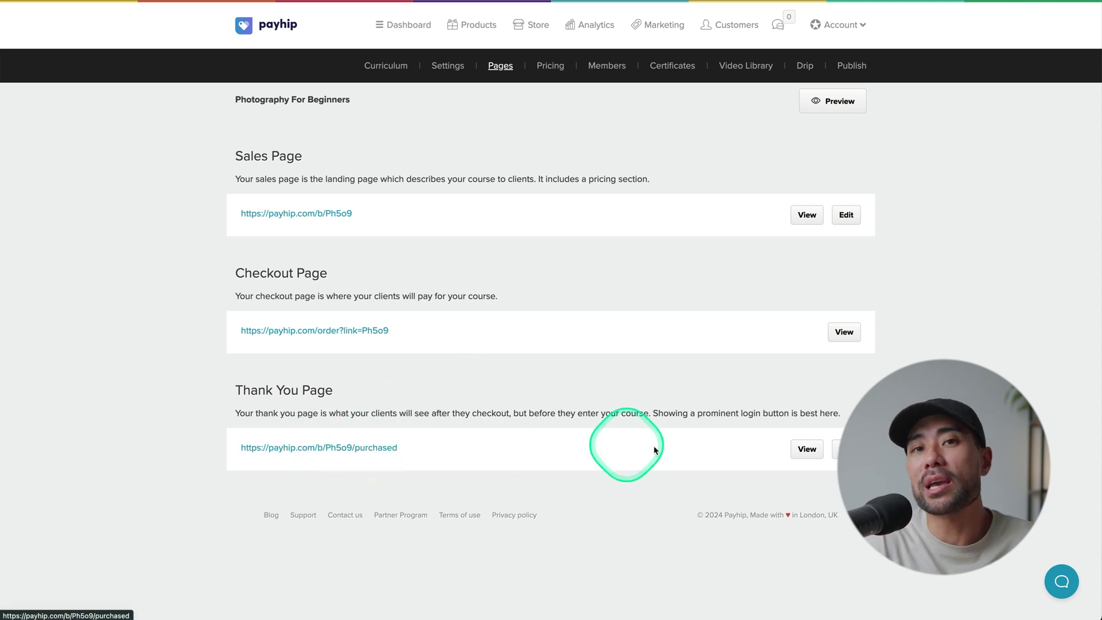
click(384, 448)
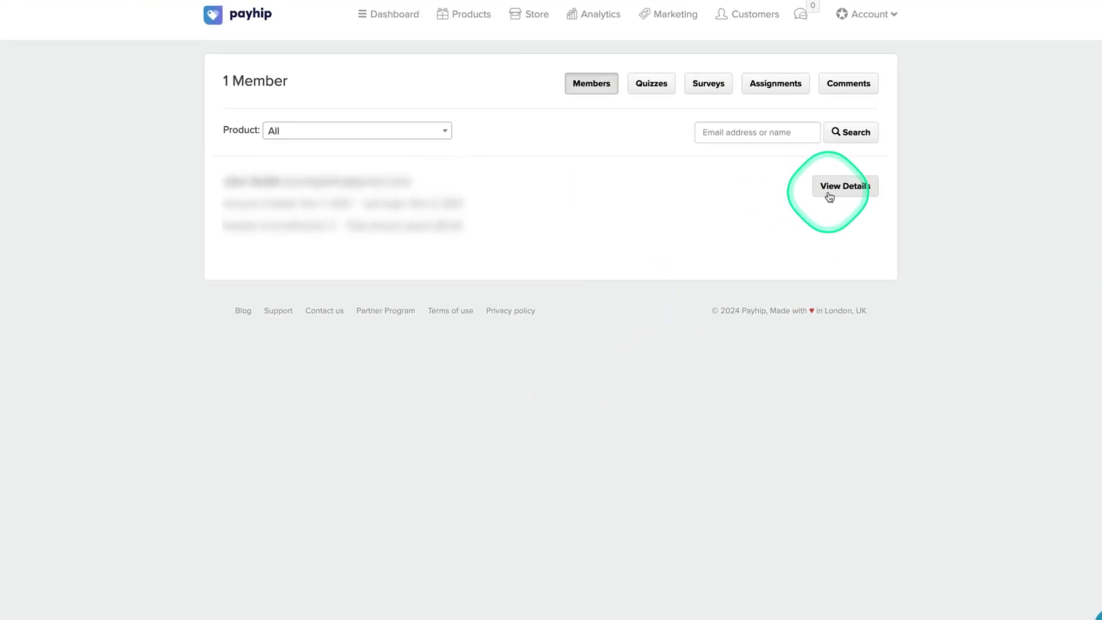
Step: View the enrolled member's details and course enrollments
click(829, 195)
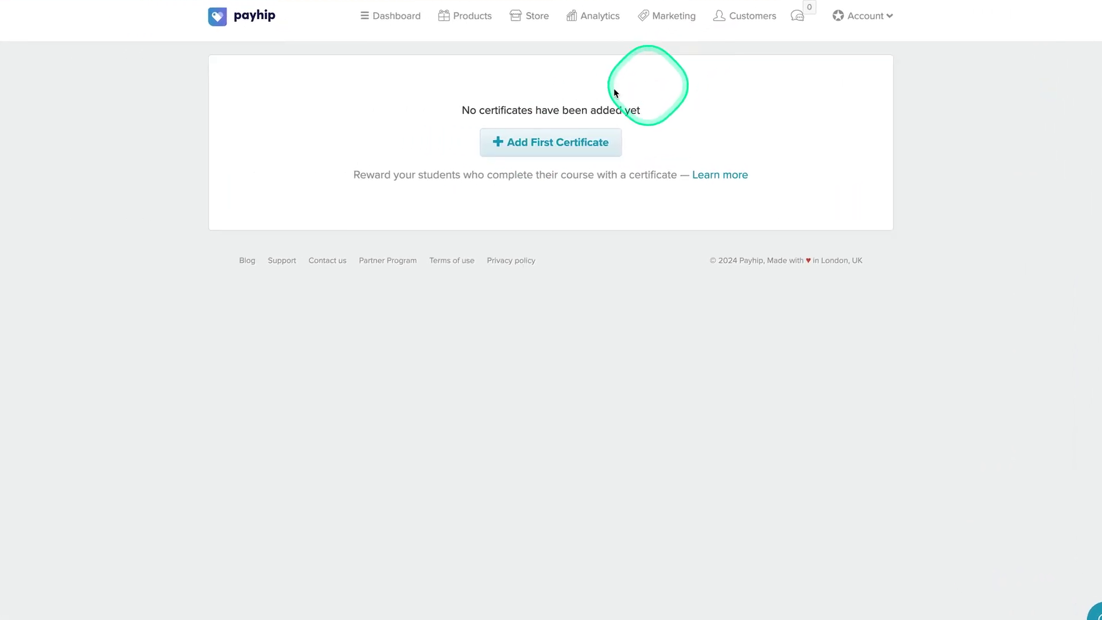
Step: Add the first certificate named Photography For Beginners, trying Simple and Alchemy before choosing Lorenzo
click(545, 151)
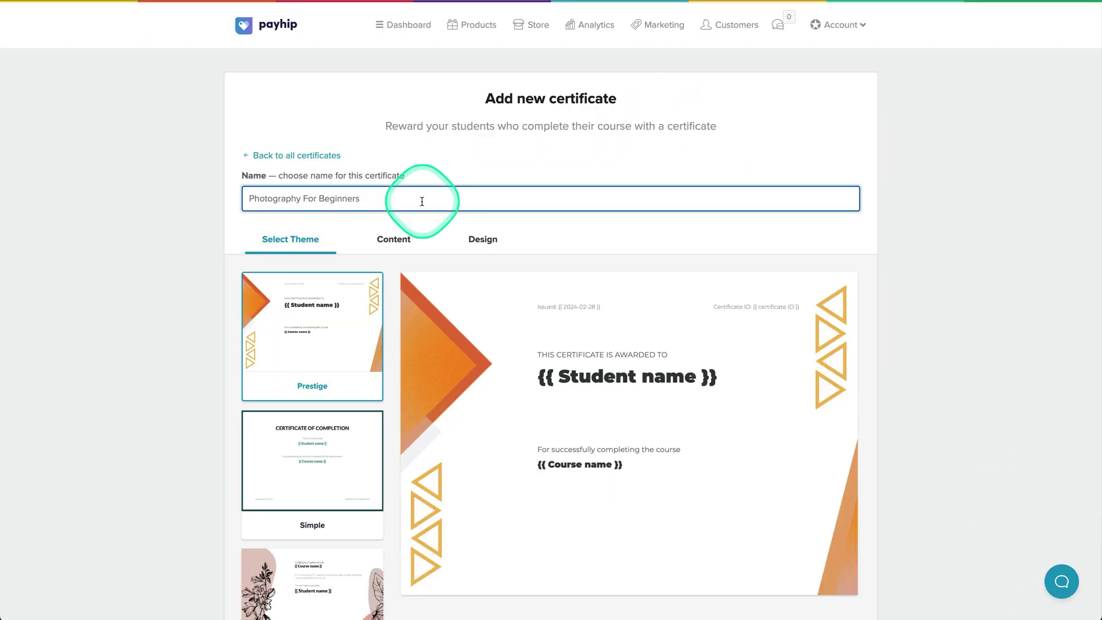
click(135, 229)
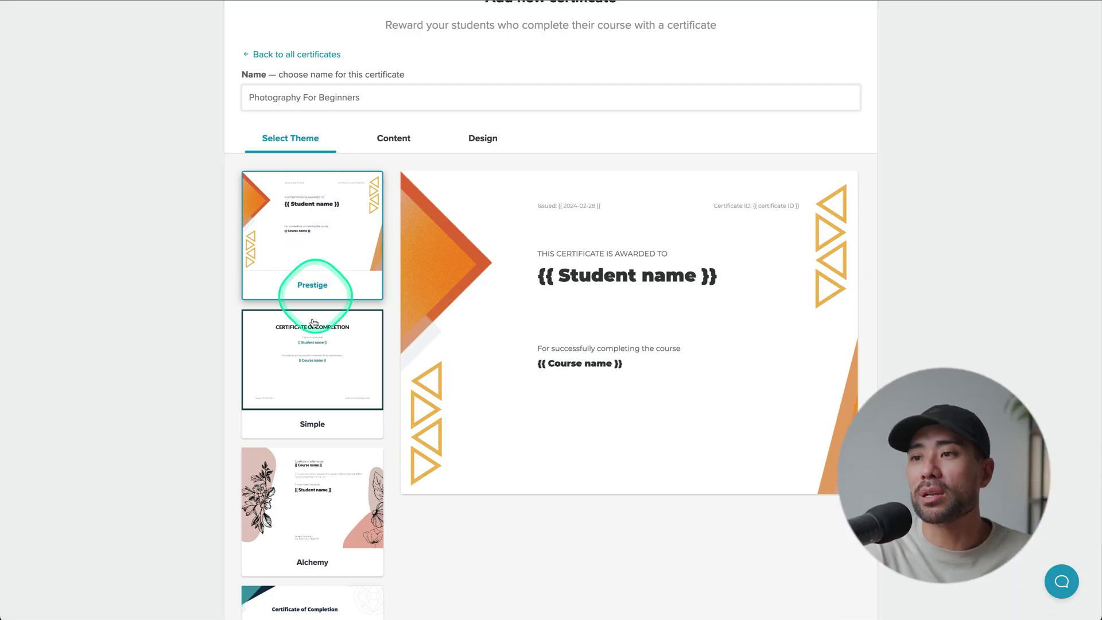
click(310, 363)
scroll(310, 362, down, 3)
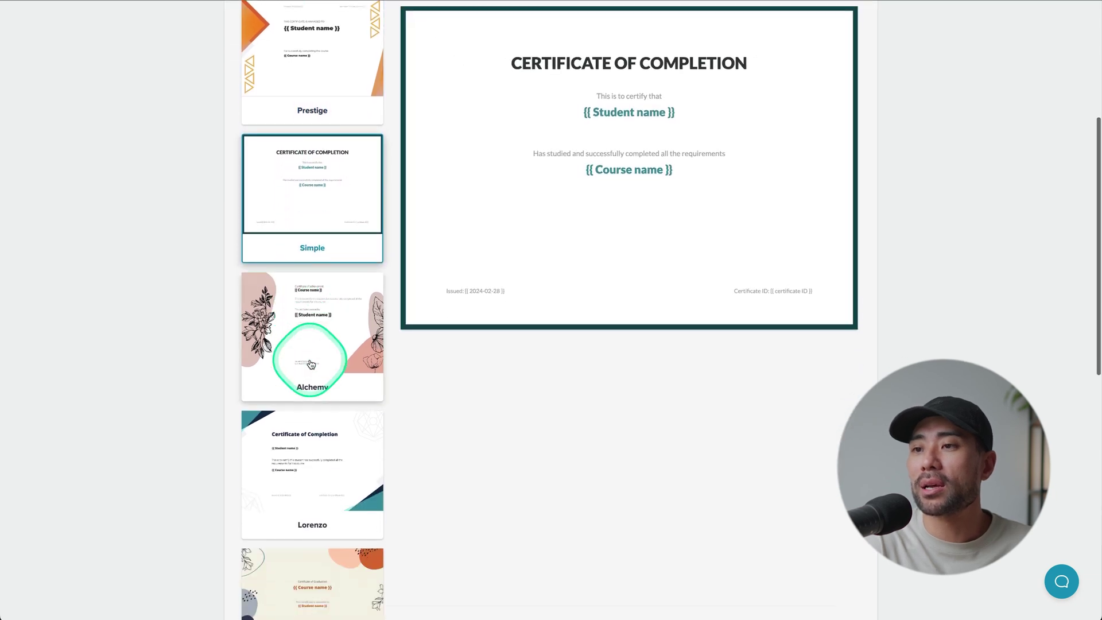
click(311, 359)
scroll(311, 356, down, 3)
click(310, 348)
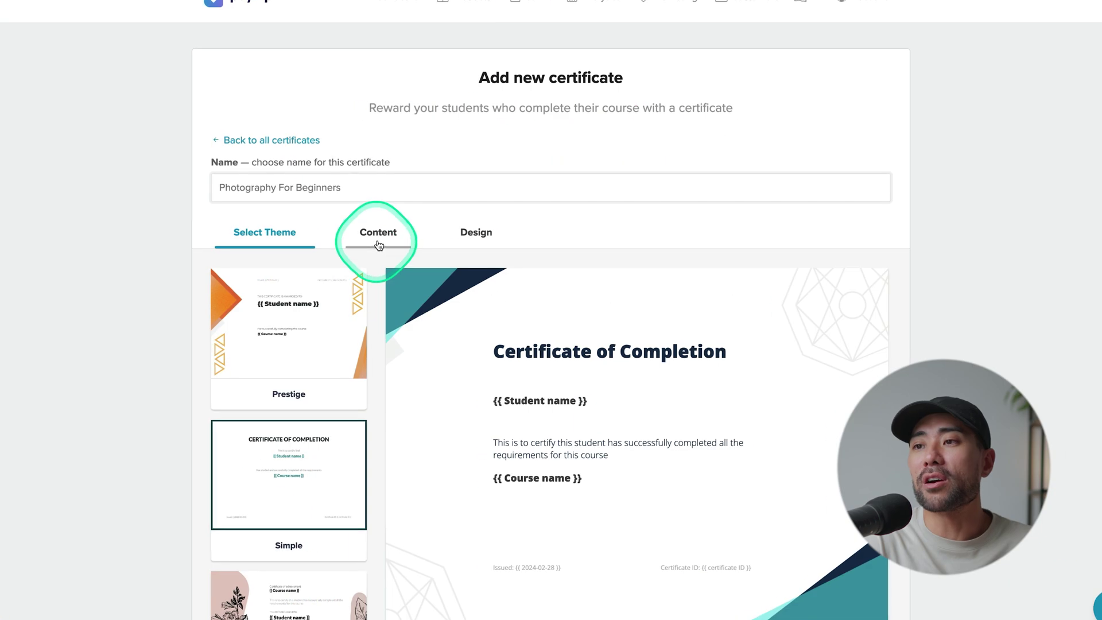
Step: Review the certificate's content and design settings, keeping Open Sans as the font
click(379, 246)
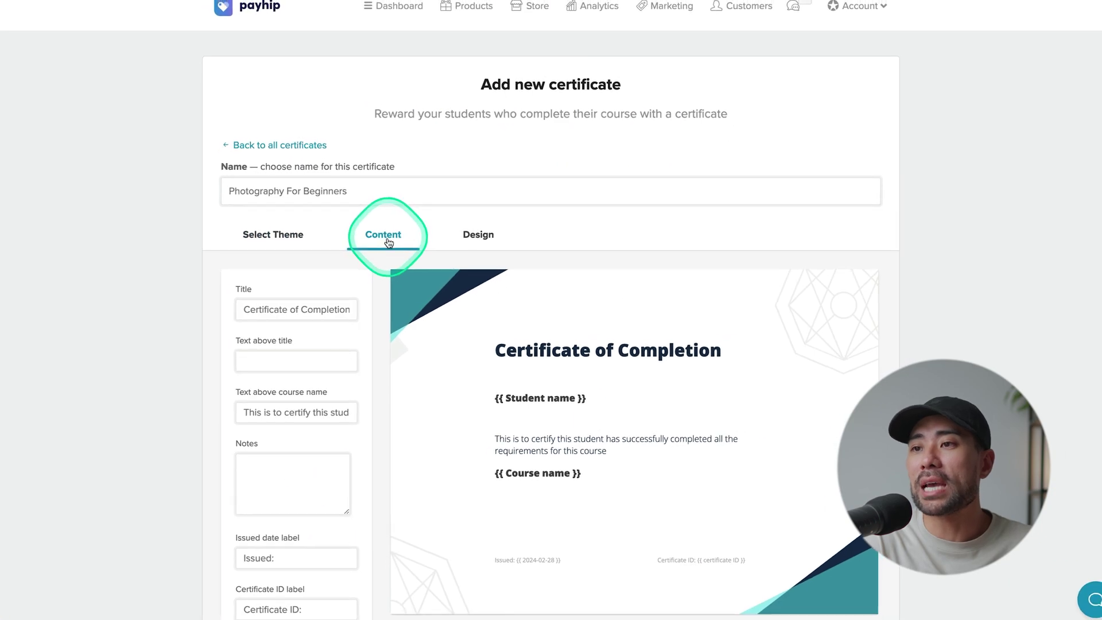
click(344, 361)
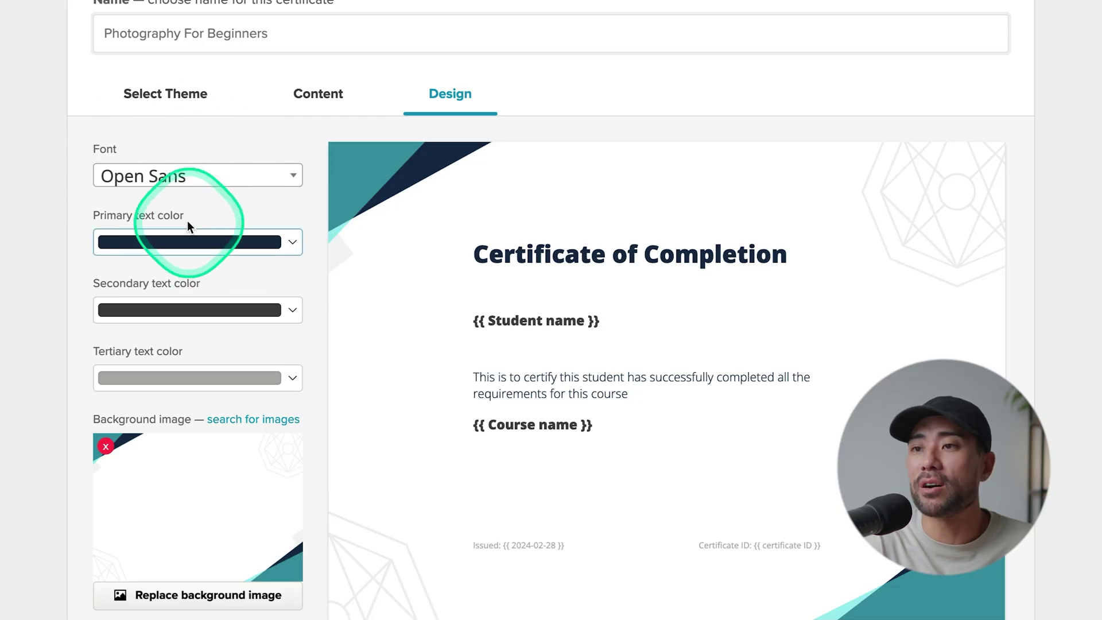
click(233, 175)
click(23, 252)
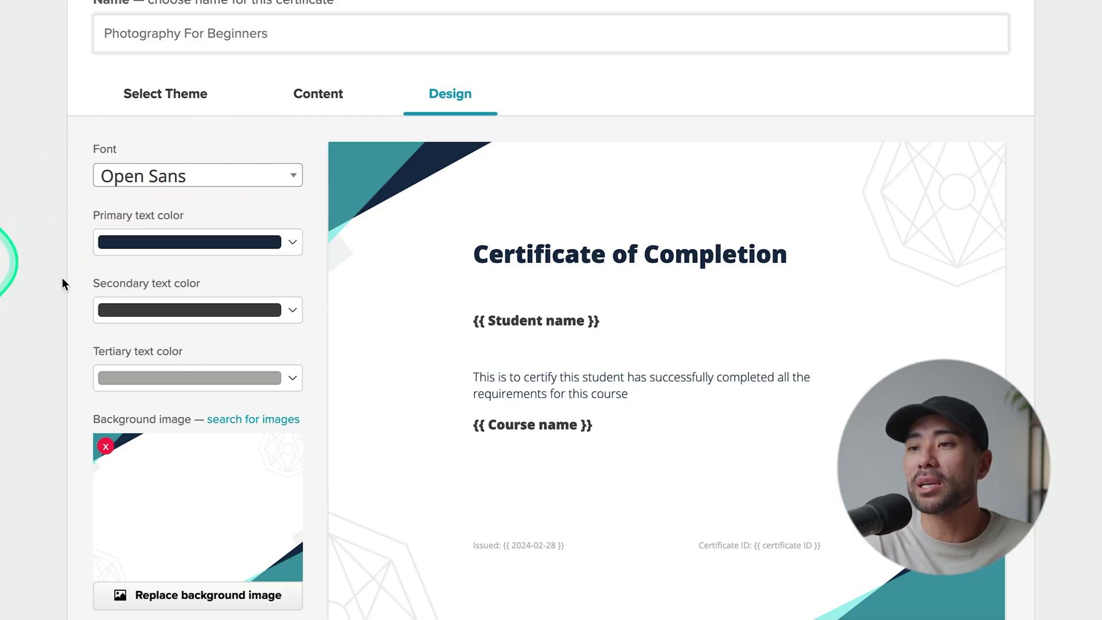
scroll(170, 320, down, 3)
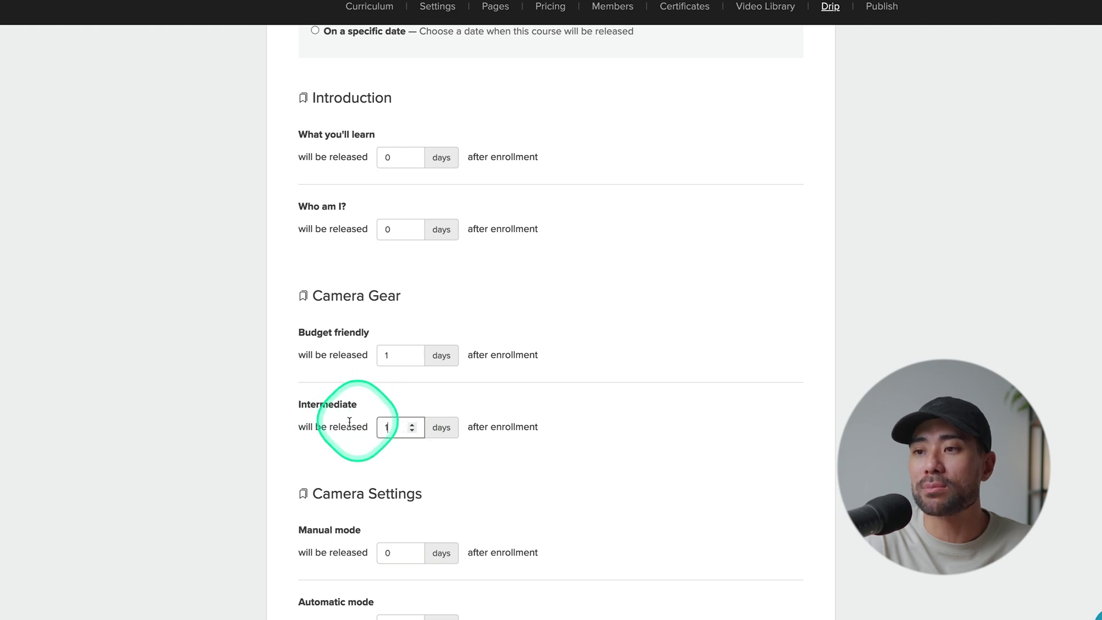
Step: Scroll through the drip schedule for the Camera Gear lessons
scroll(452, 482, down, 4)
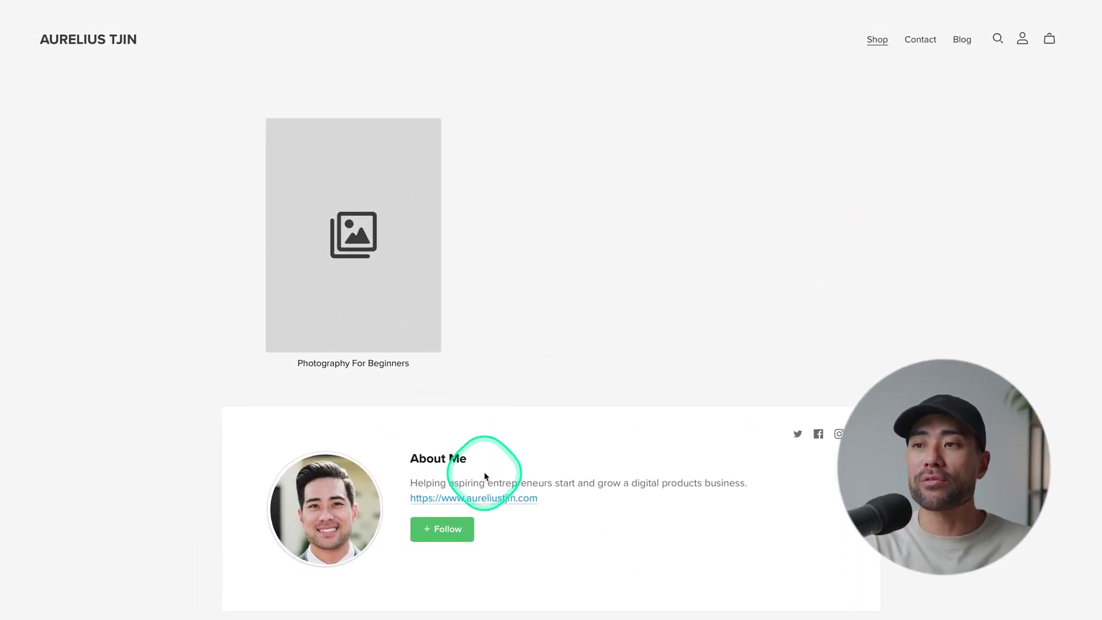
Step: Open Photography For Beginners from the shop and scroll through its $99 sales page
scroll(412, 246, down, 2)
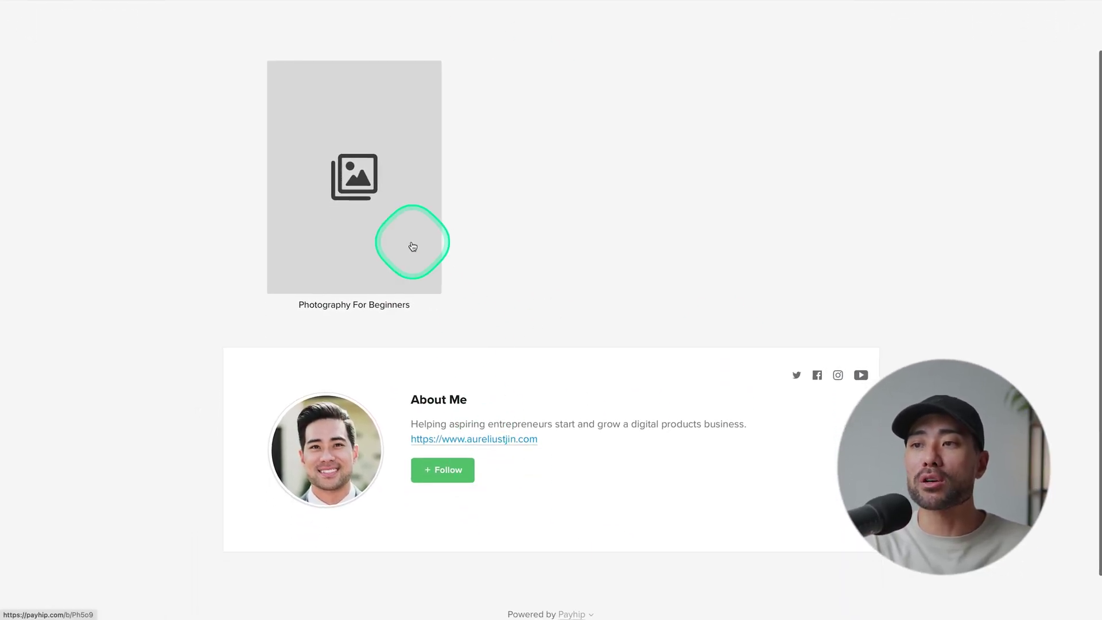
click(342, 220)
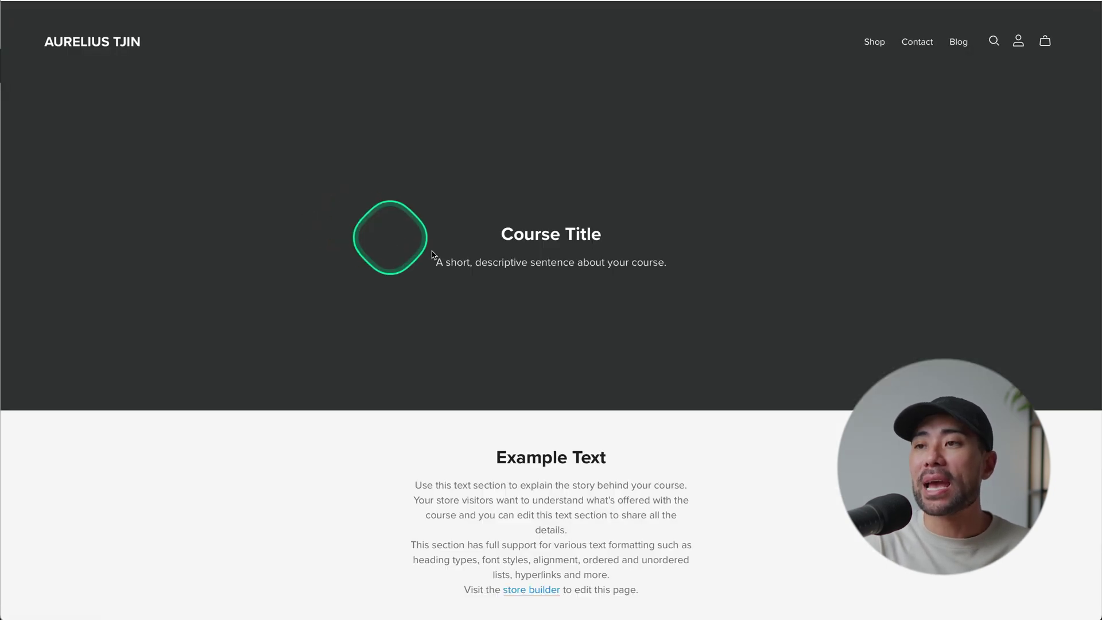
scroll(624, 400, down, 1)
scroll(624, 401, down, 15)
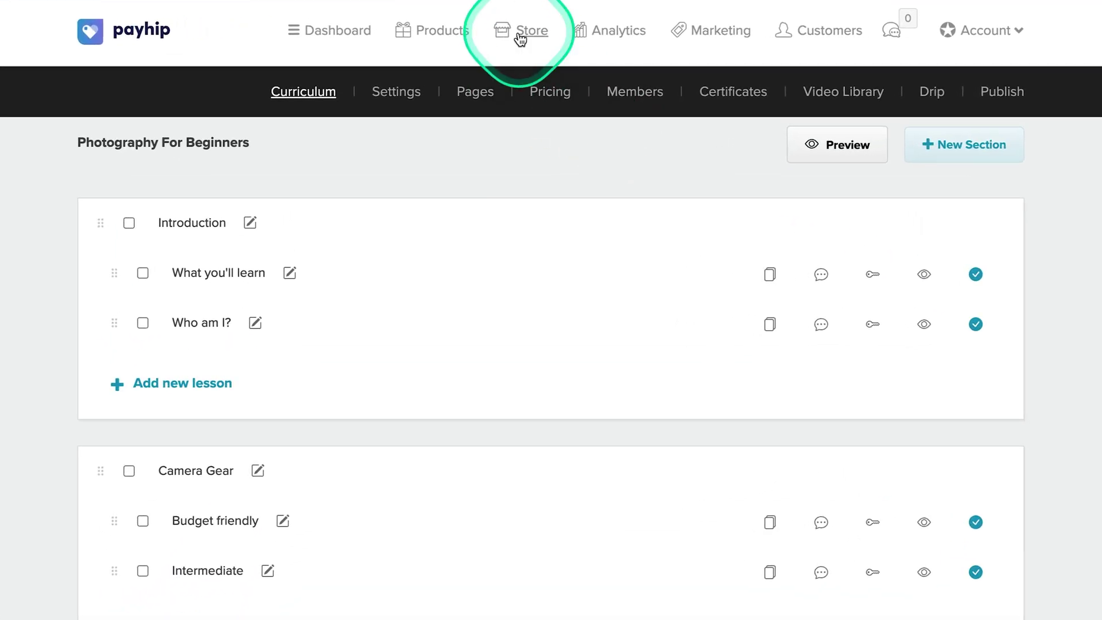
click(523, 31)
click(573, 248)
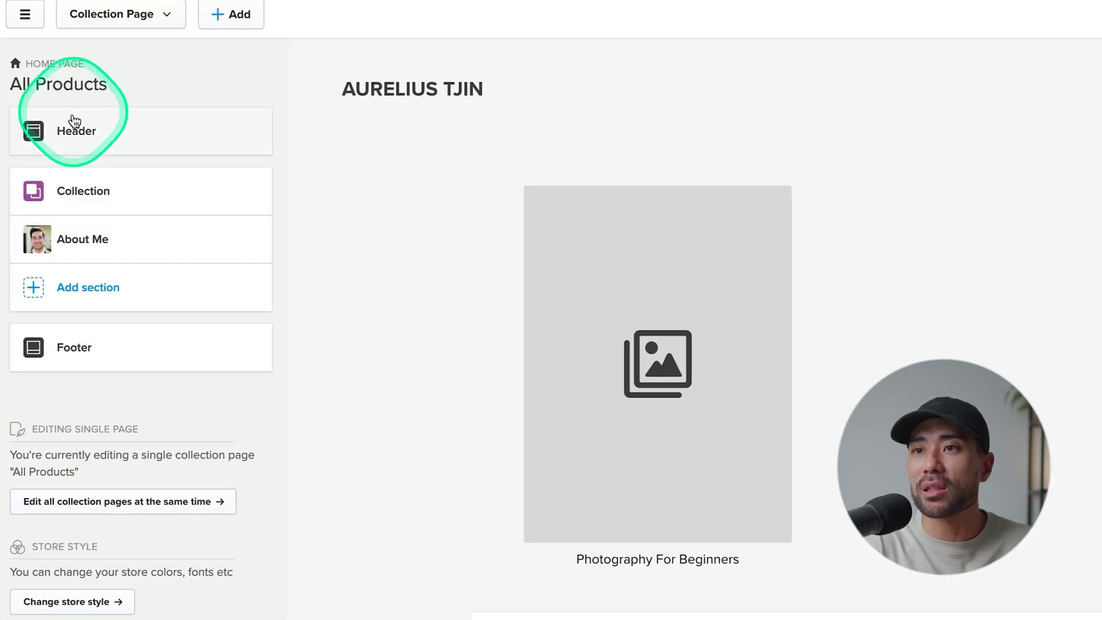
mouse_move(112, 264)
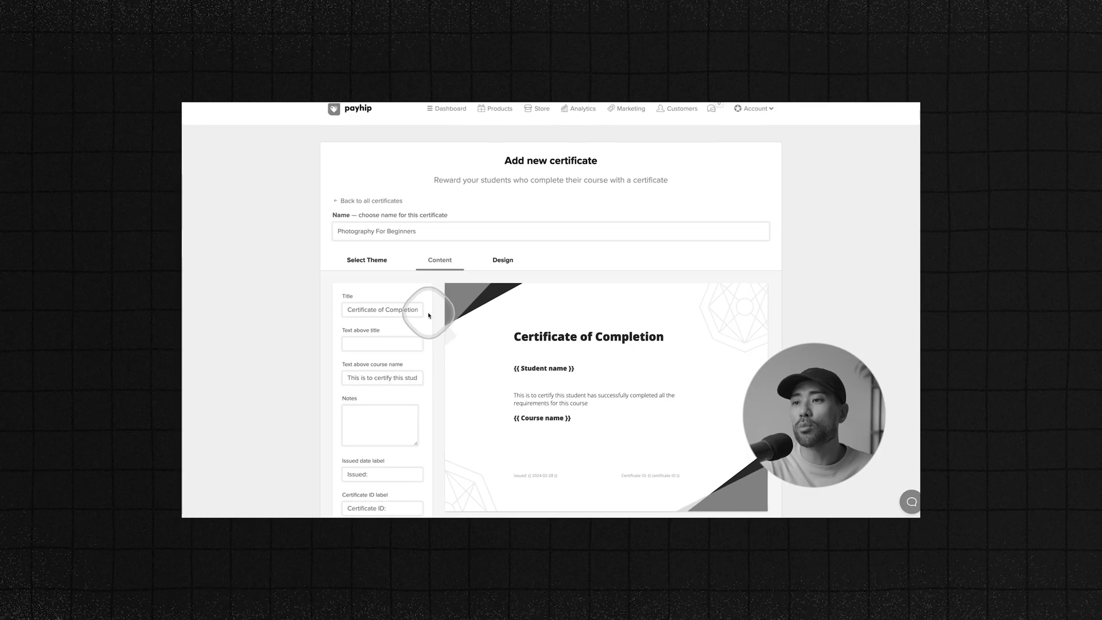
Step: Scroll the certificate form from its content fields toward the design settings
scroll(419, 327, down, 1)
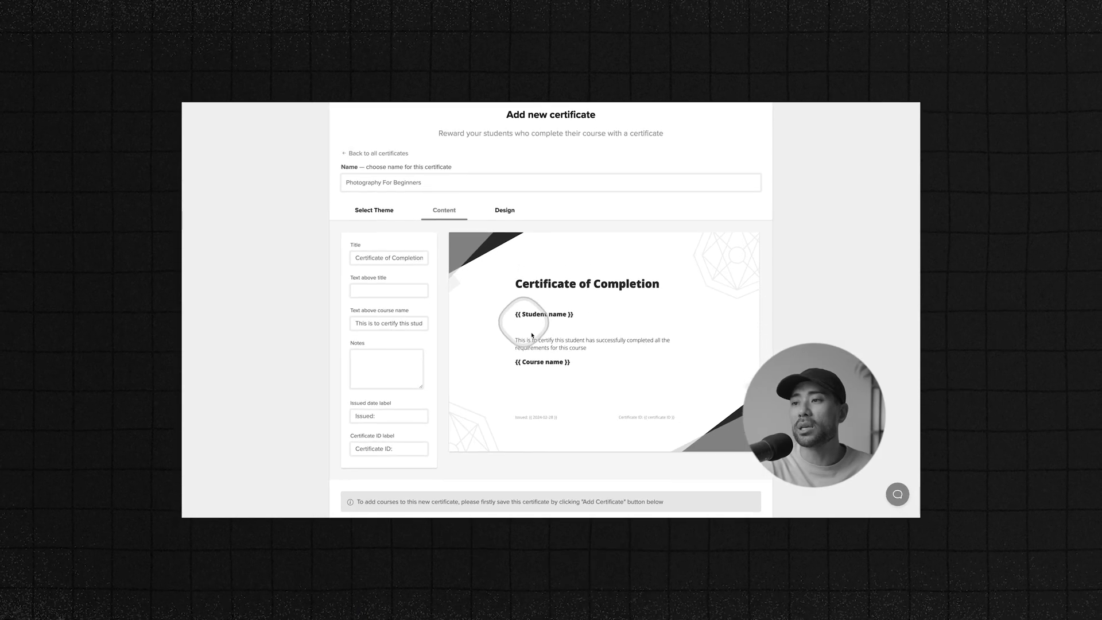